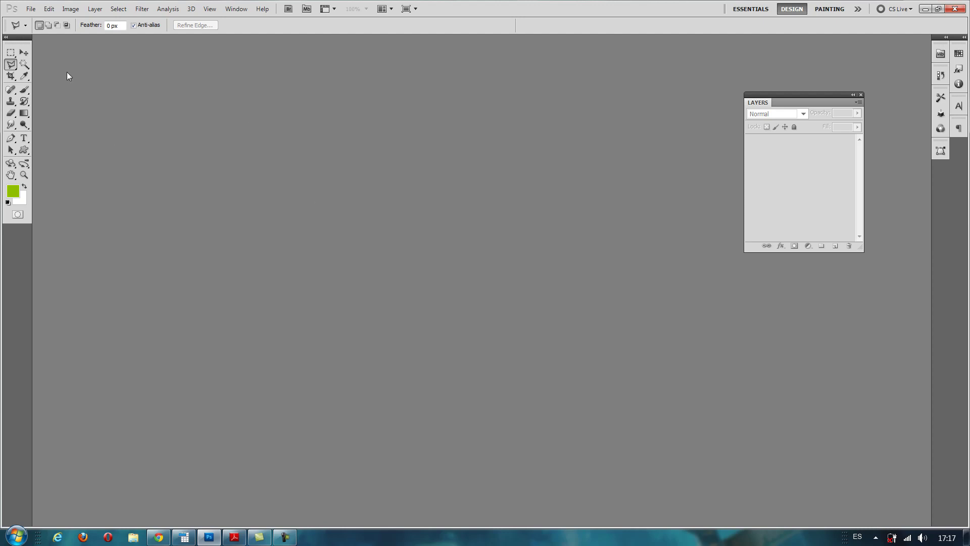
Open the image eva_mendes_26.jpg from the Imágenes públicas folder
click(32, 10)
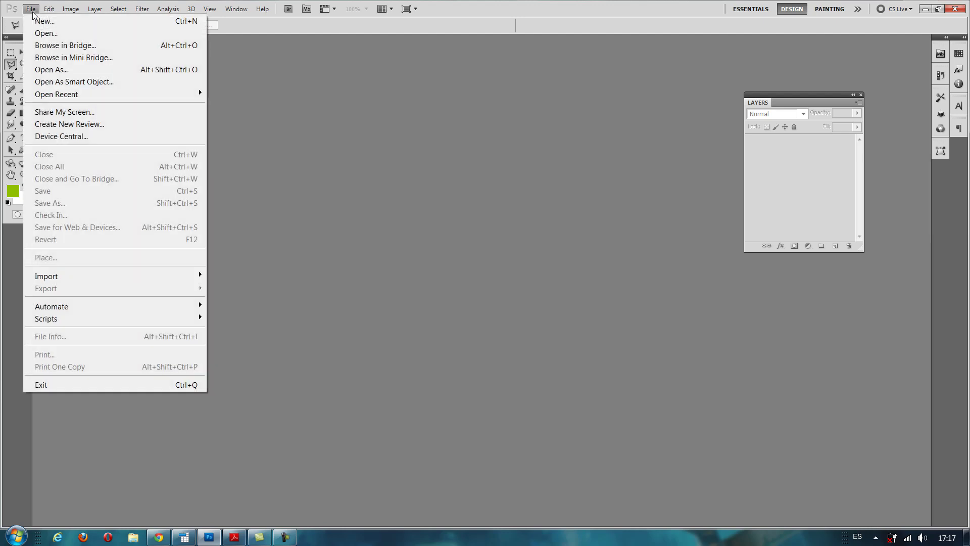
click(46, 35)
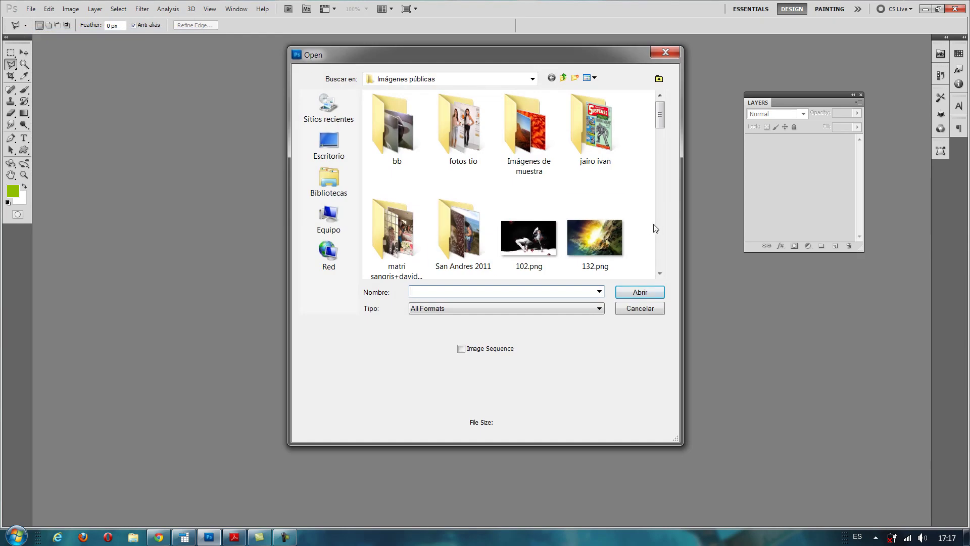
scroll(663, 230, down, 10)
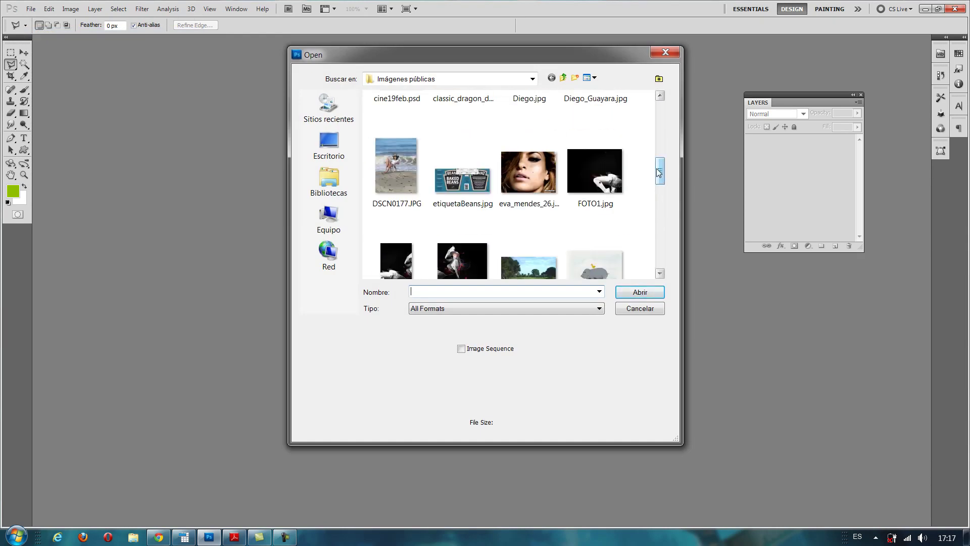
click(532, 179)
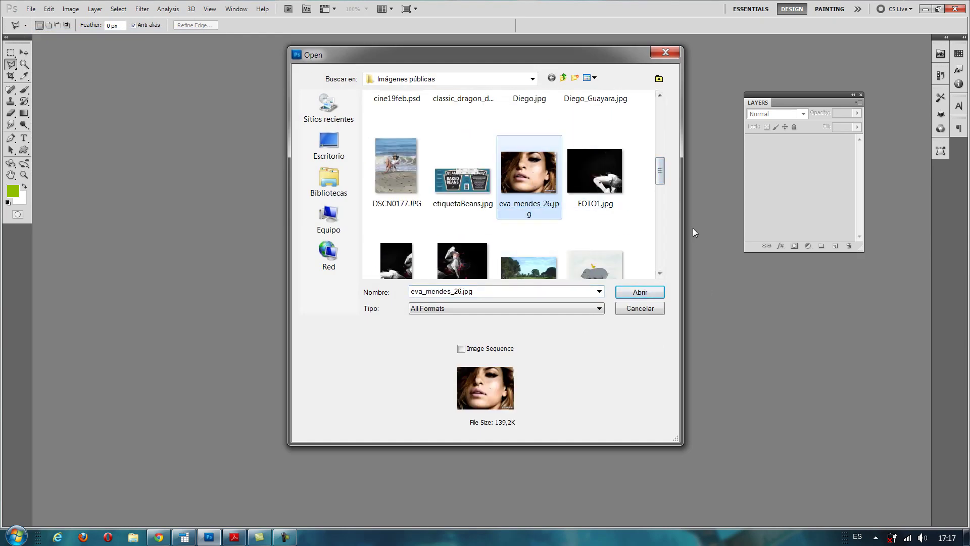
click(647, 292)
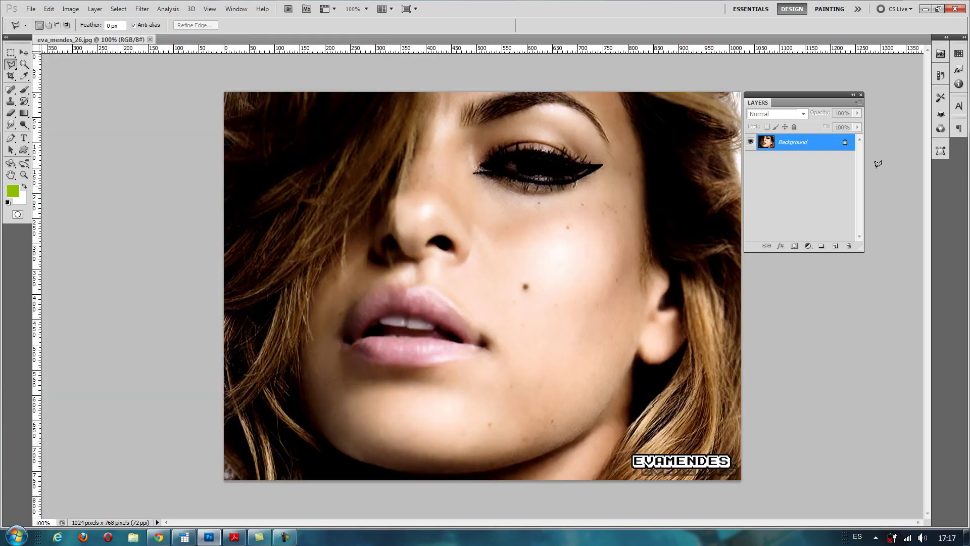
Convert the locked Background into a regular layer named Layer 0 with an orange colour label, Normal mode and 100% opacity
mouse_move(764, 104)
mouse_down()
mouse_move(783, 103)
mouse_move(760, 101)
mouse_up()
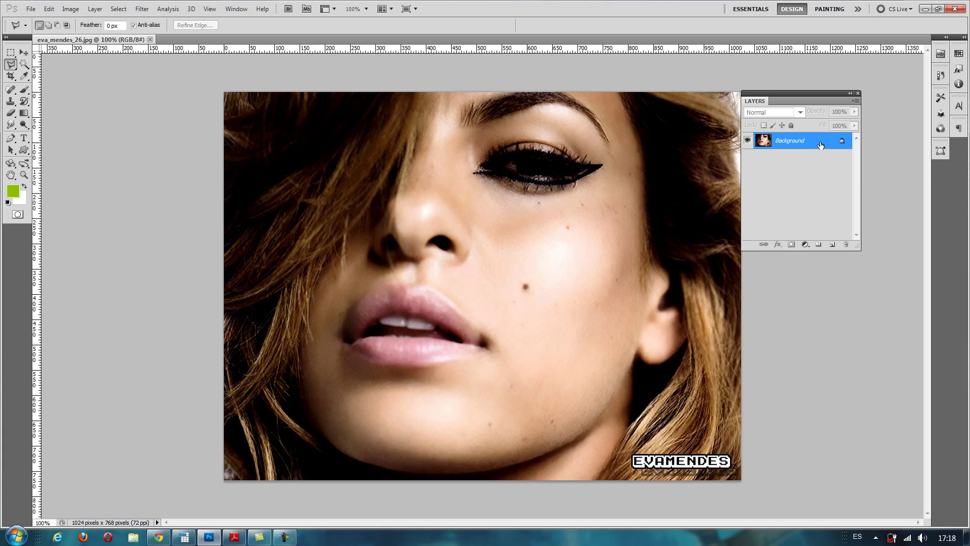
double_click(820, 145)
drag(677, 102, 666, 105)
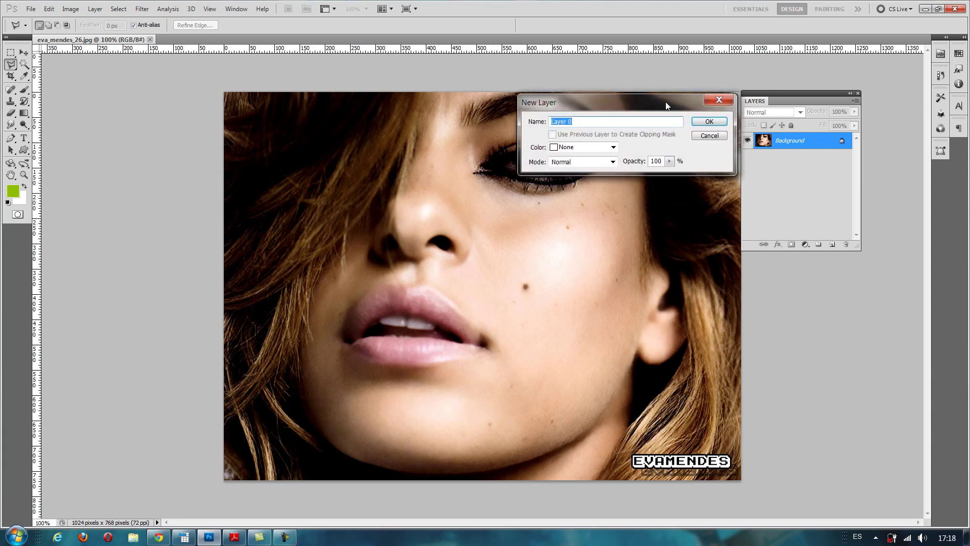
click(594, 119)
double_click(594, 120)
click(612, 148)
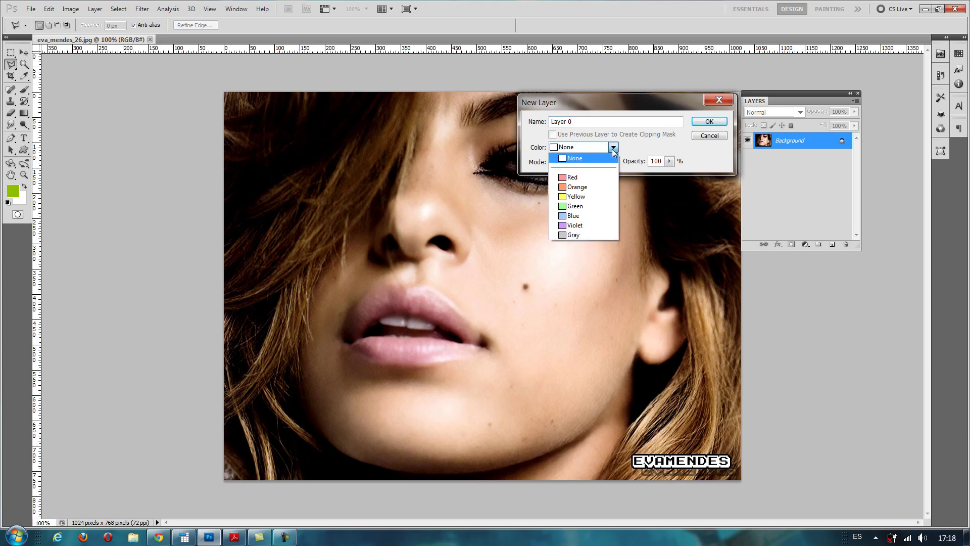
click(594, 187)
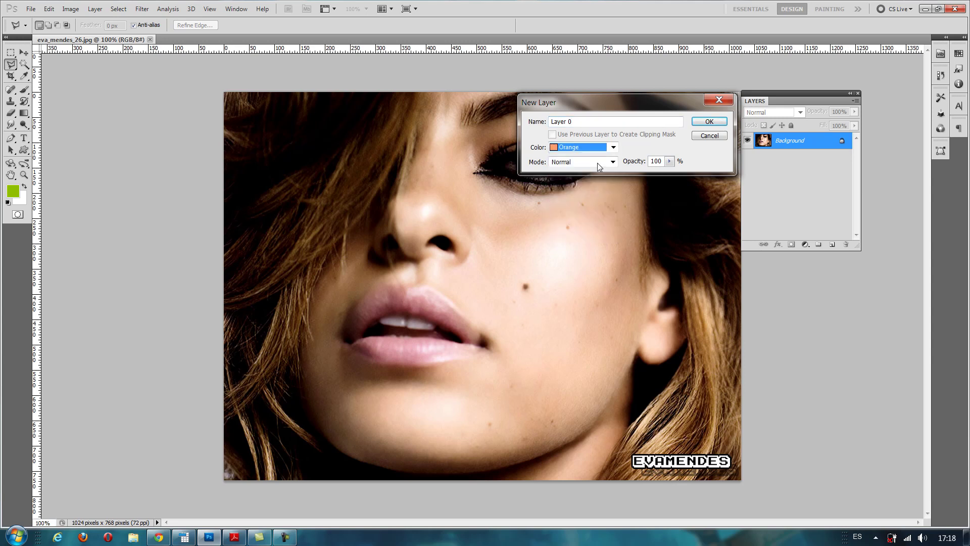
key(shift+Tab)
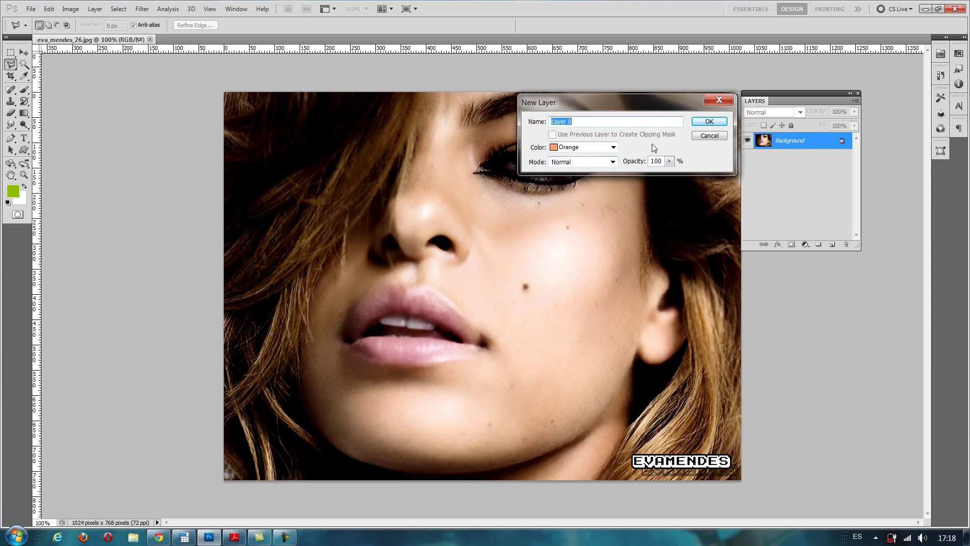
click(709, 122)
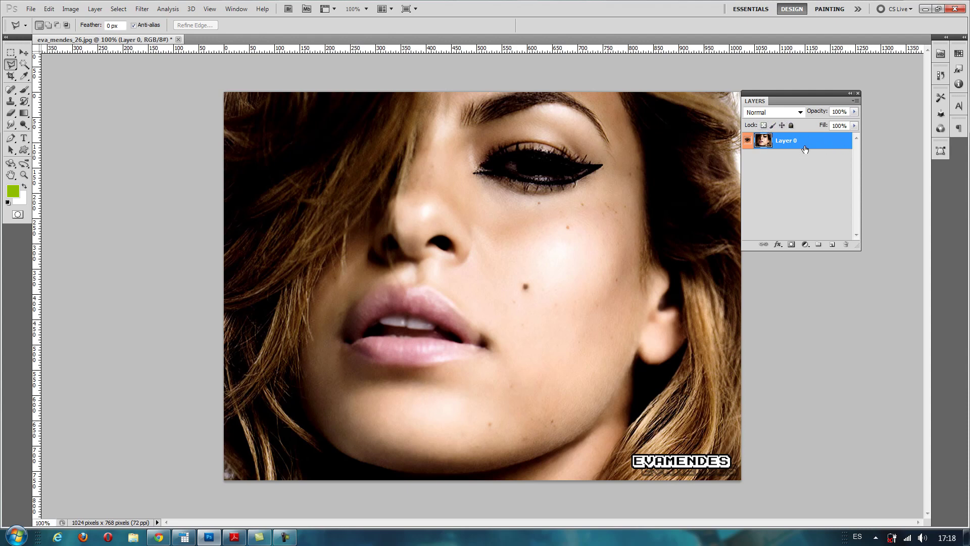
Add a new empty layer above Layer 0
click(793, 167)
click(803, 140)
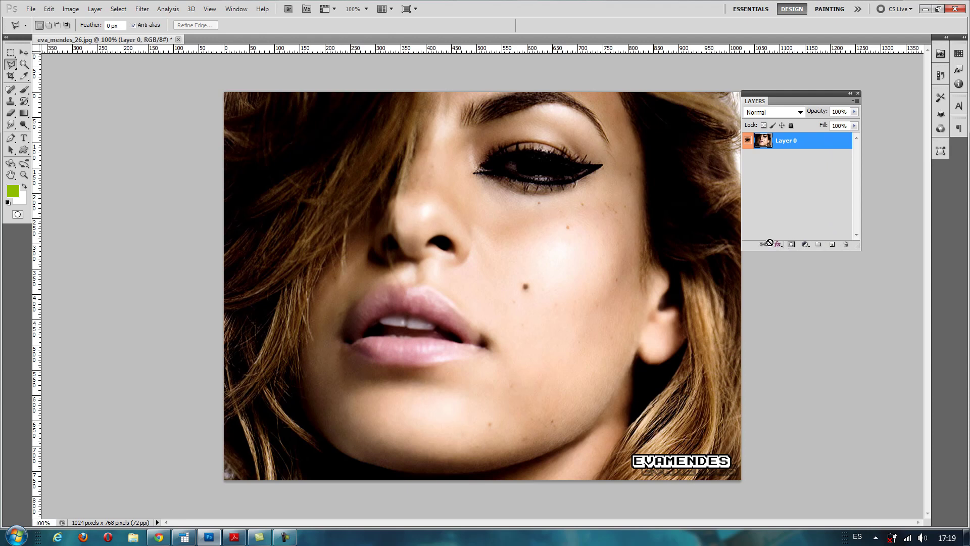
click(833, 245)
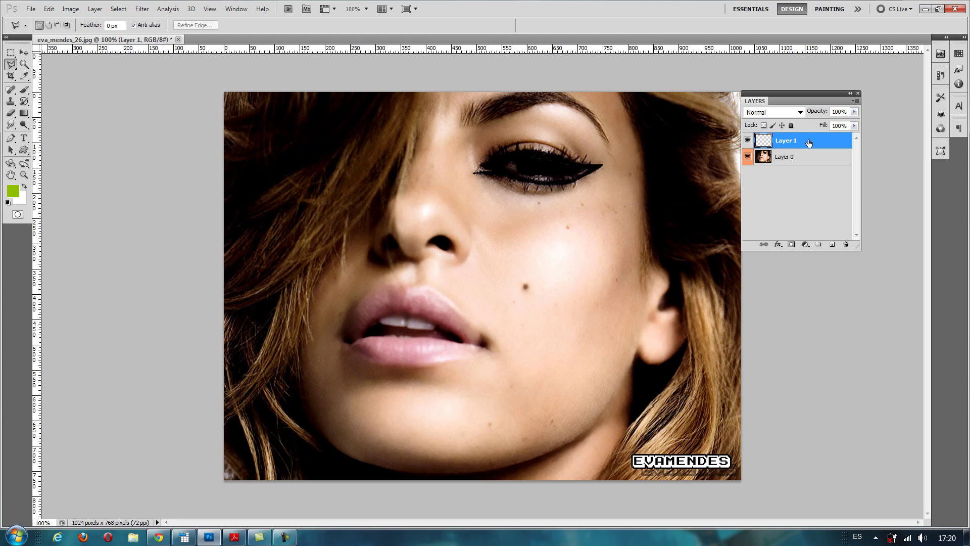
click(794, 158)
click(803, 146)
click(821, 158)
click(823, 147)
click(823, 157)
click(823, 143)
click(819, 159)
click(819, 143)
click(819, 155)
click(819, 143)
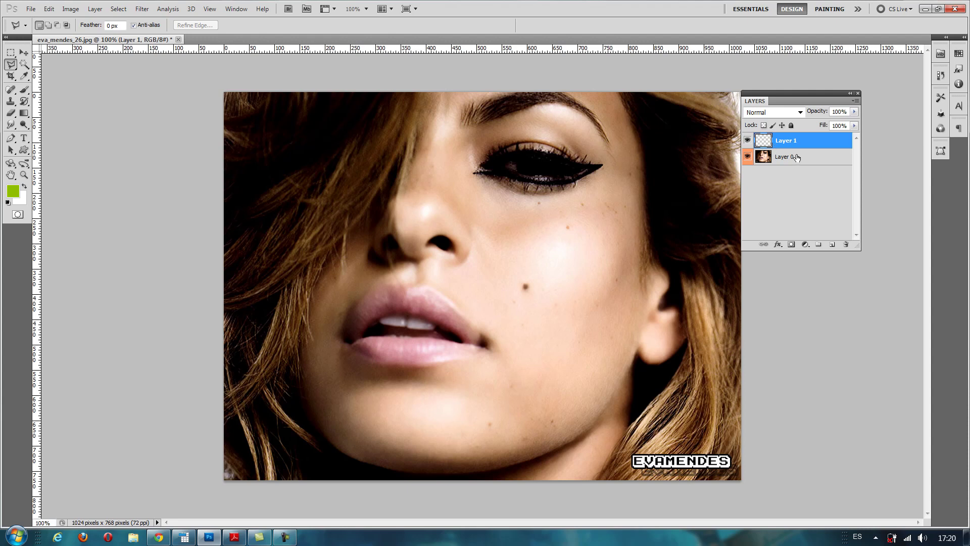
Hide the photo layer and show it again to examine the transparency of the empty layer above
click(748, 159)
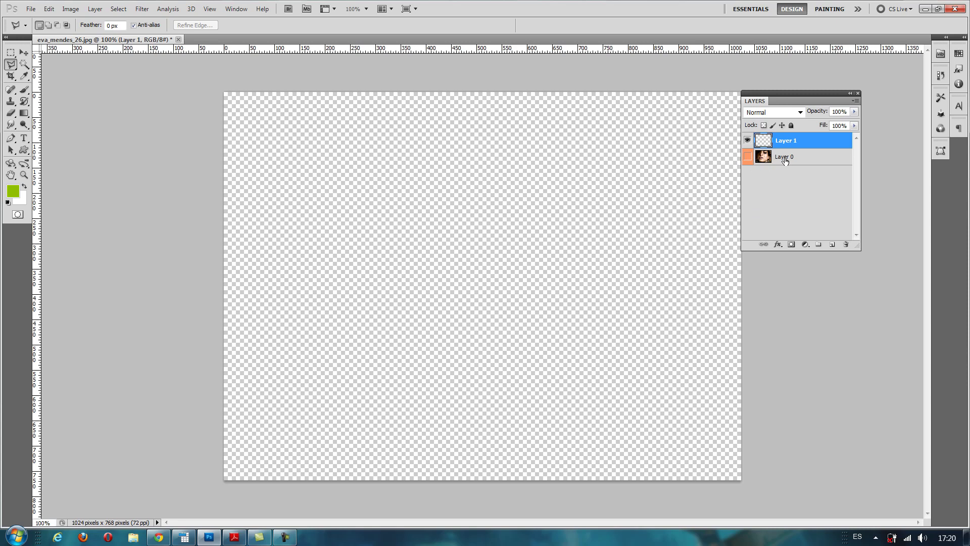
click(748, 157)
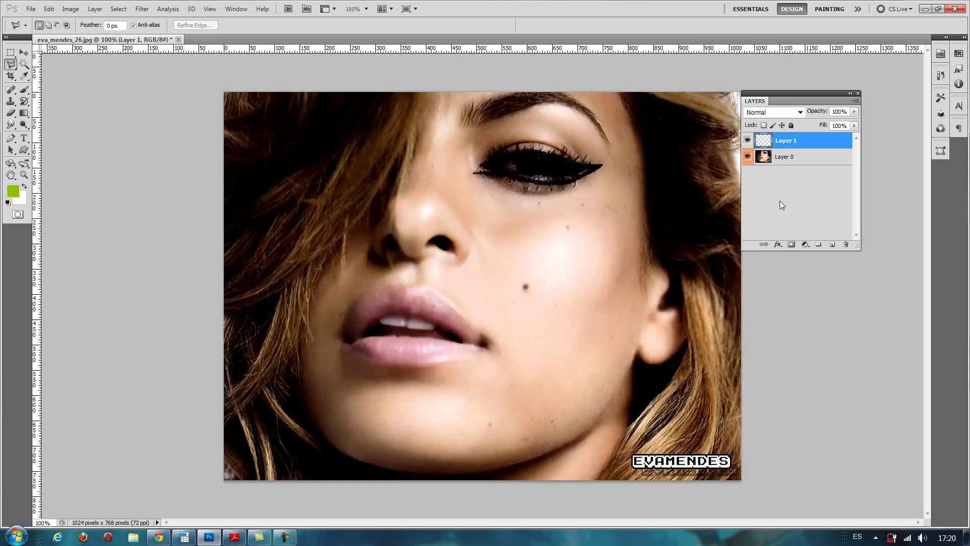
On Layer 1, outline a five-sided polygonal selection on the cheek below the eye and fill it with the green foreground colour
click(791, 156)
click(801, 144)
click(492, 215)
key(shift+F5)
key(Return)
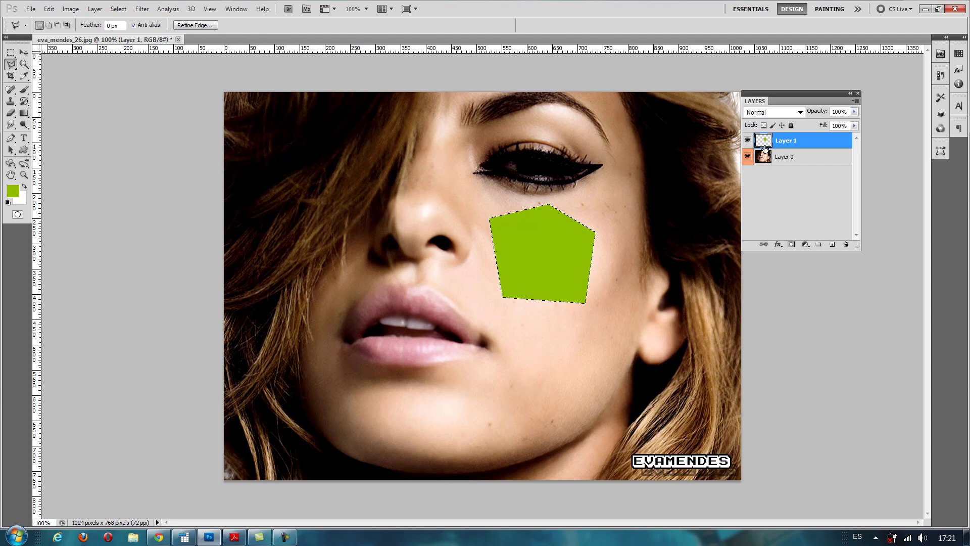
Toggle the visibility of Layer 1 repeatedly to compare the photo with and without the green pentagon
click(748, 141)
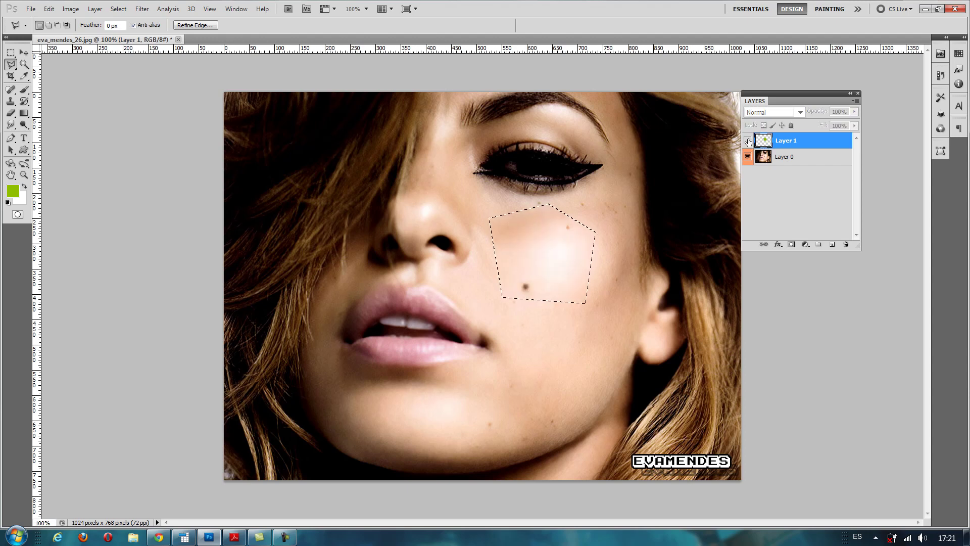
click(748, 141)
click(748, 141)
click(748, 141)
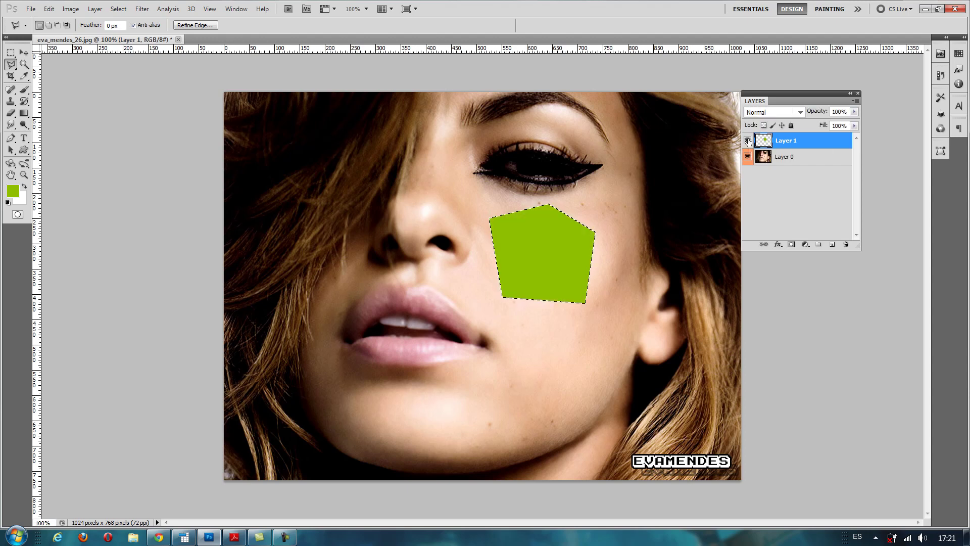
click(748, 141)
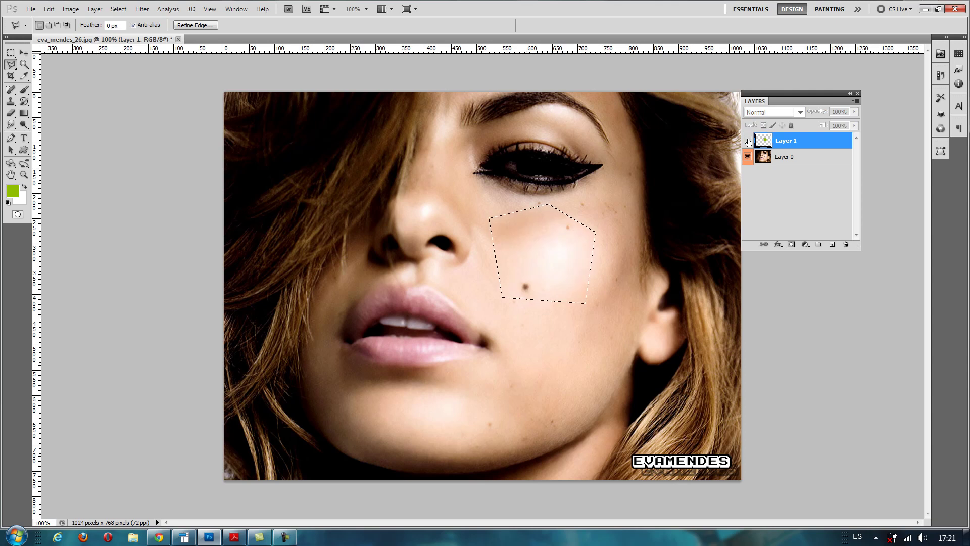
click(748, 141)
click(748, 141)
click(748, 141)
click(748, 141)
click(748, 141)
click(748, 141)
click(748, 141)
click(748, 141)
click(748, 141)
click(748, 141)
click(748, 141)
click(748, 141)
click(748, 141)
click(748, 141)
click(748, 141)
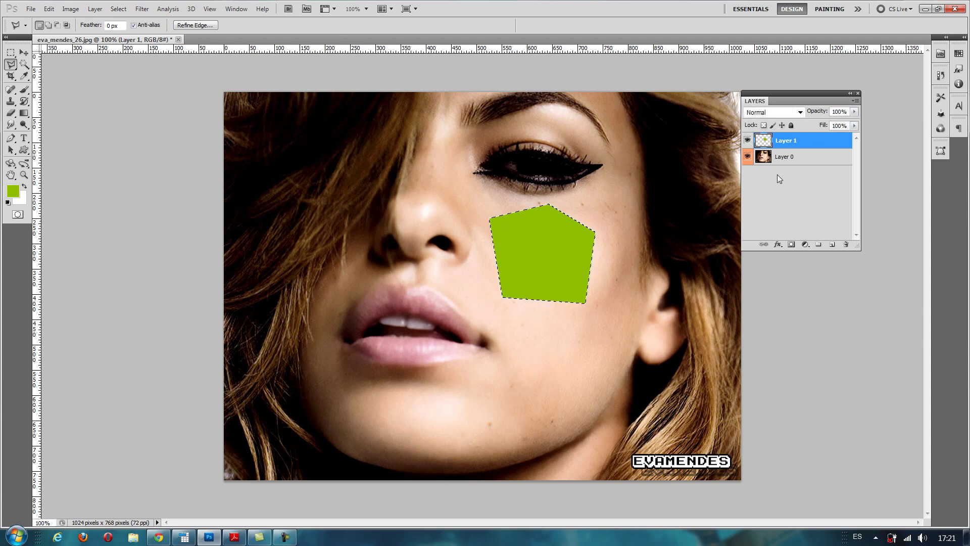
Deselect the pentagon area and switch to the Move tool
key(ctrl+d)
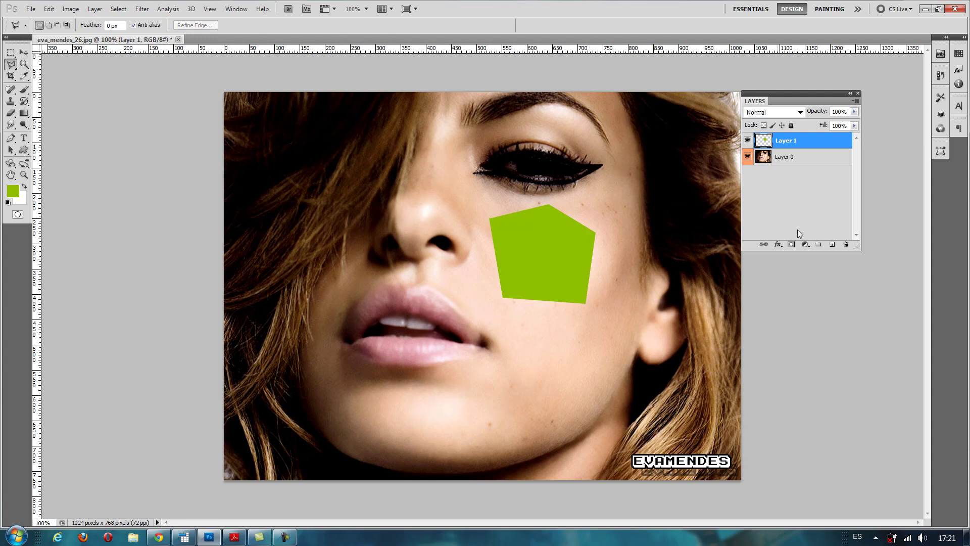
click(23, 53)
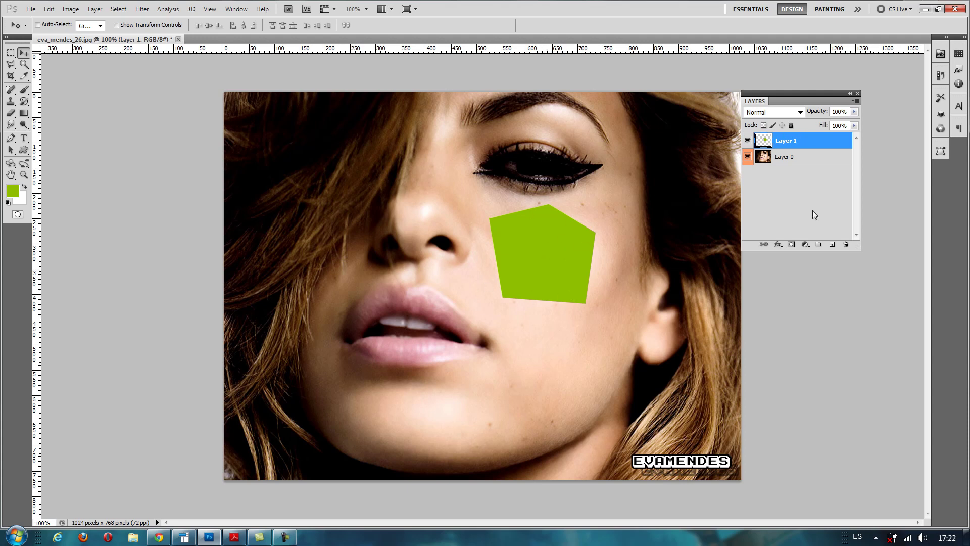
Select Layer 1 and alternately send it below Layer 0 and bring it back above to compare stacking orders
click(796, 157)
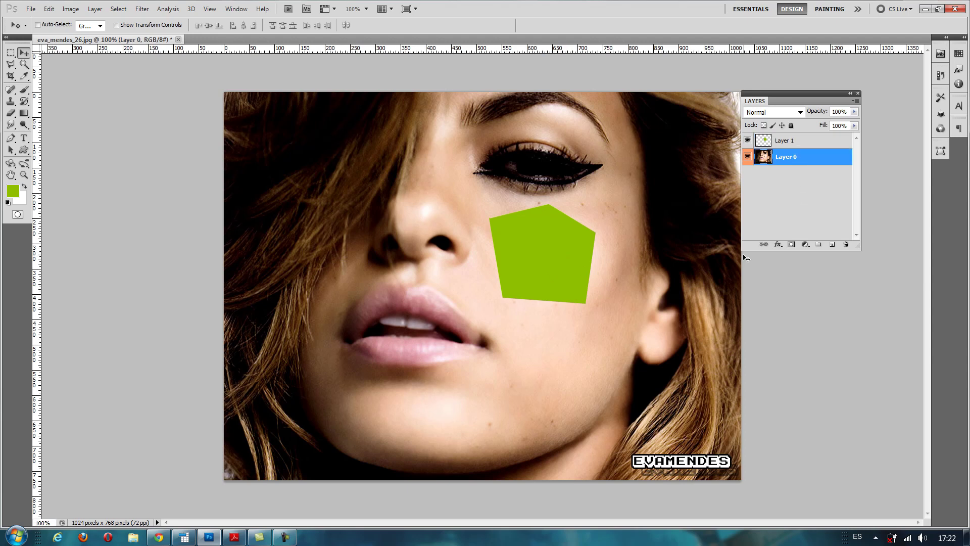
click(804, 142)
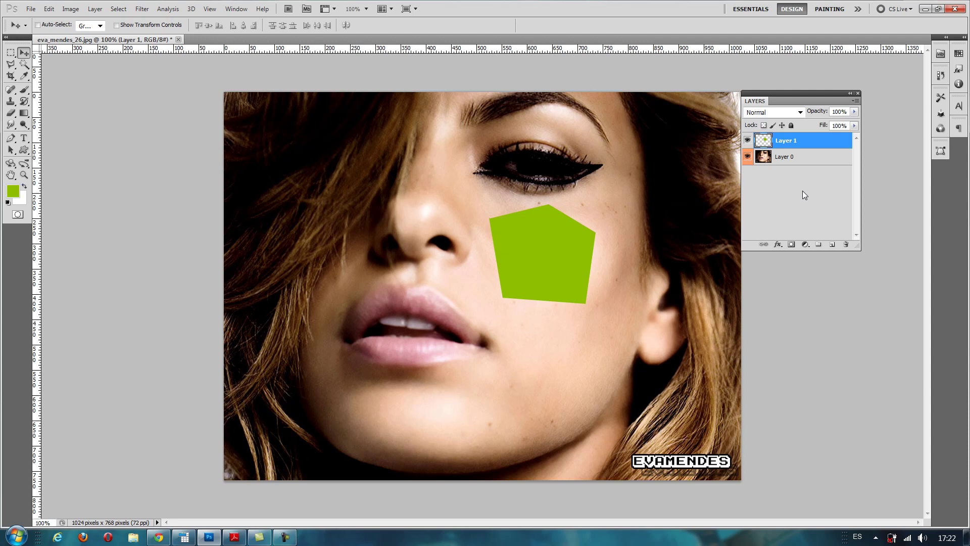
key(ctrl+bracketleft)
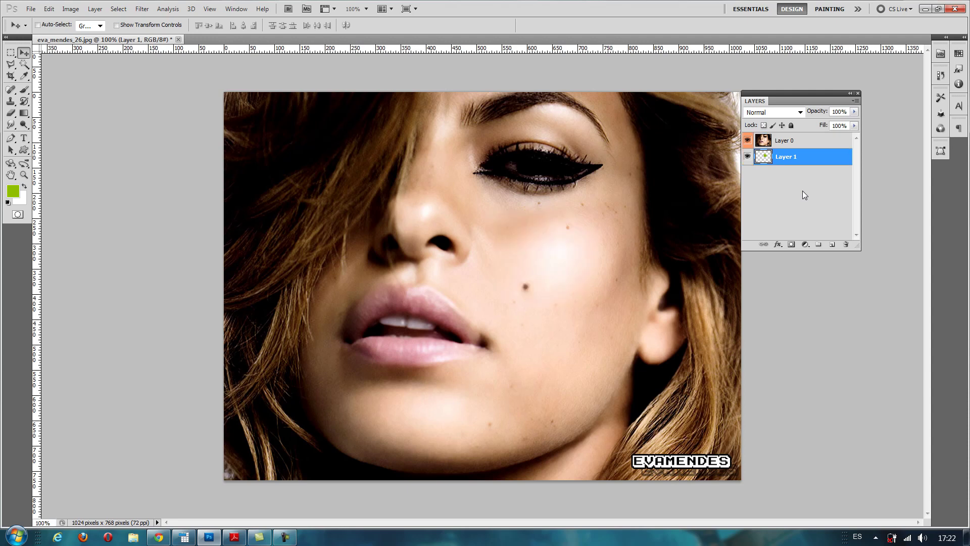
key(ctrl+bracketright)
key(ctrl+bracketleft)
key(ctrl+bracketright)
key(ctrl+bracketleft)
key(ctrl+bracketright)
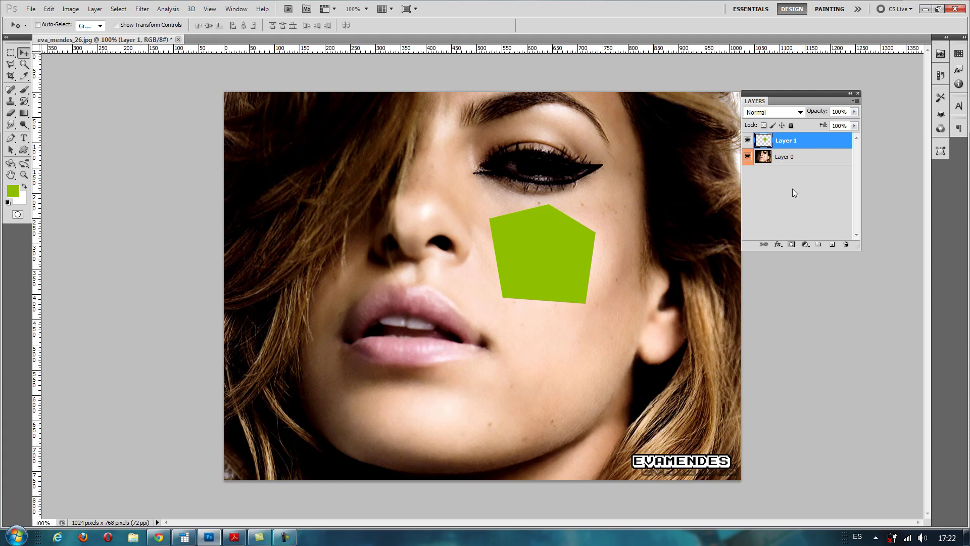
Lower the opacity of the green pentagon's layer to 53%
click(815, 159)
click(811, 144)
click(853, 112)
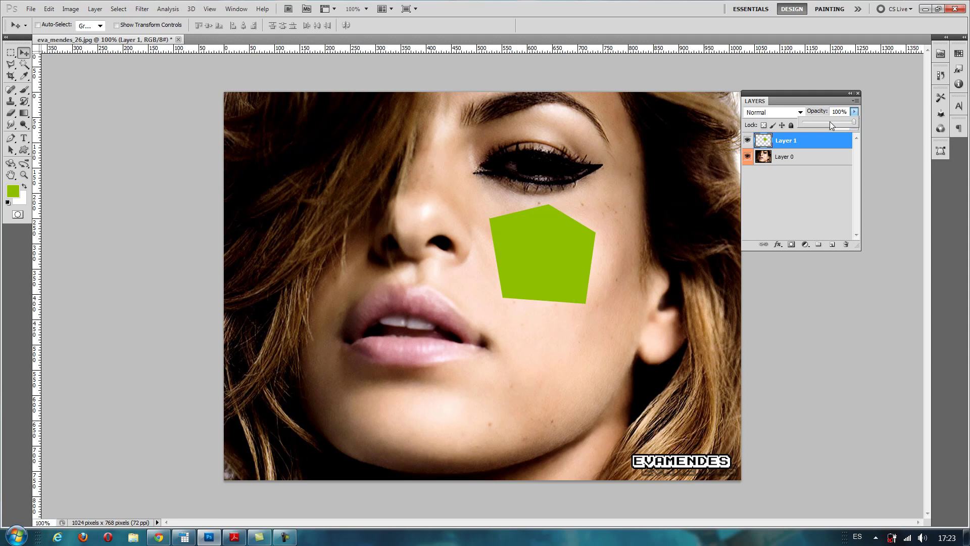
click(830, 122)
click(823, 199)
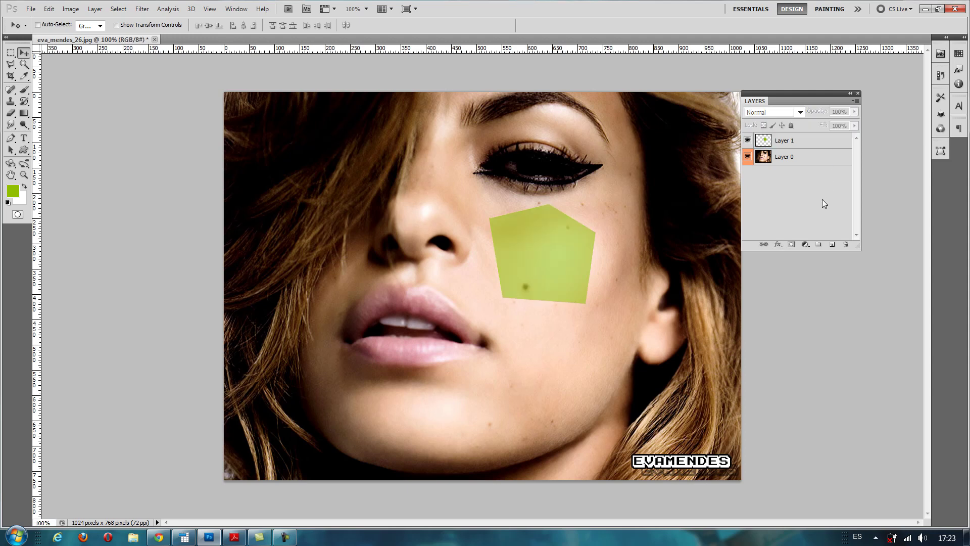
Reselect Layer 1, try a fill of 53%, and return the fill to 100%
click(819, 141)
click(854, 125)
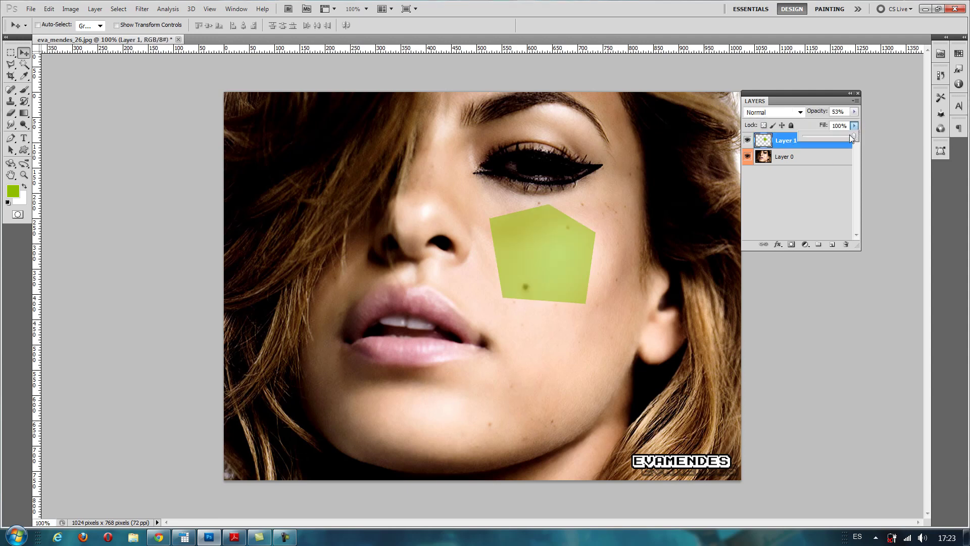
click(845, 136)
click(823, 137)
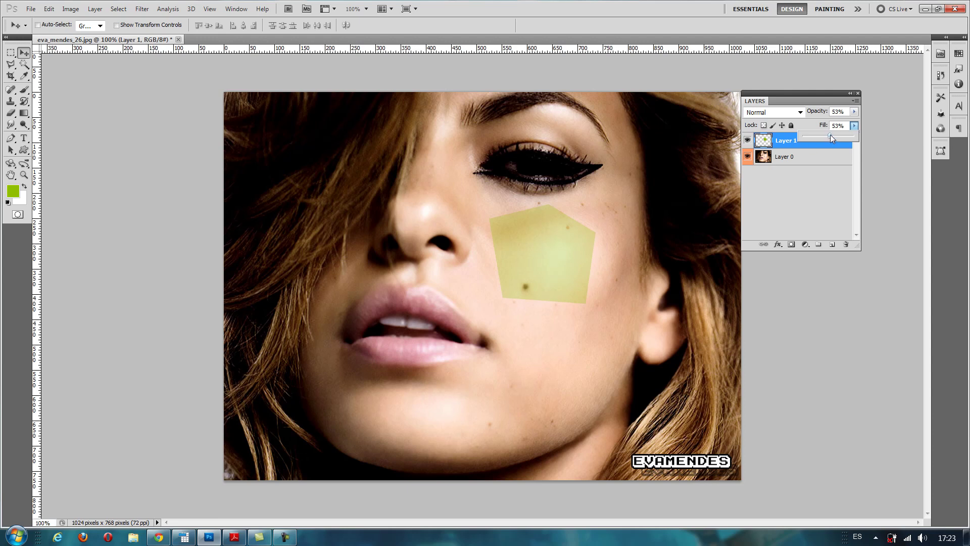
drag(853, 135, 853, 134)
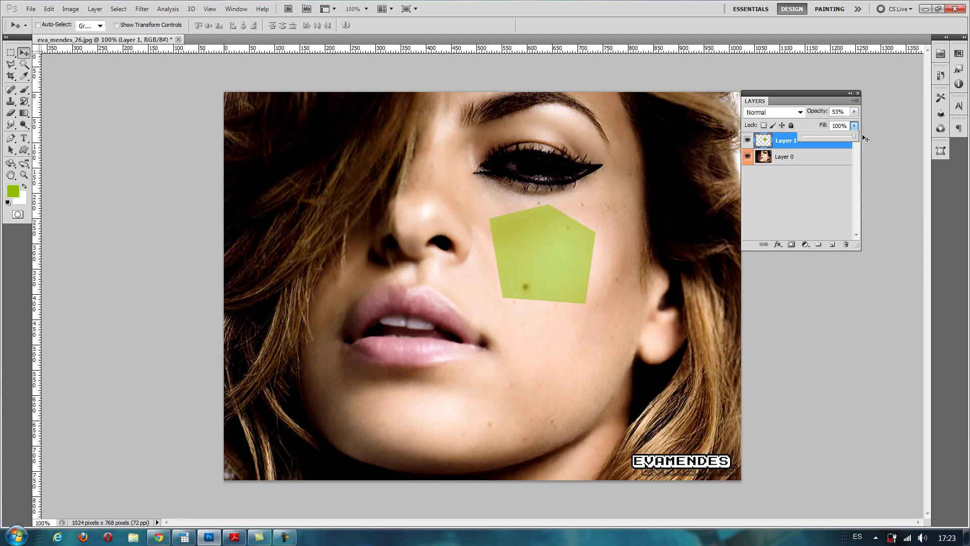
Restore Layer 1's opacity to 100% and keep that layer selected
click(855, 111)
drag(833, 123, 855, 128)
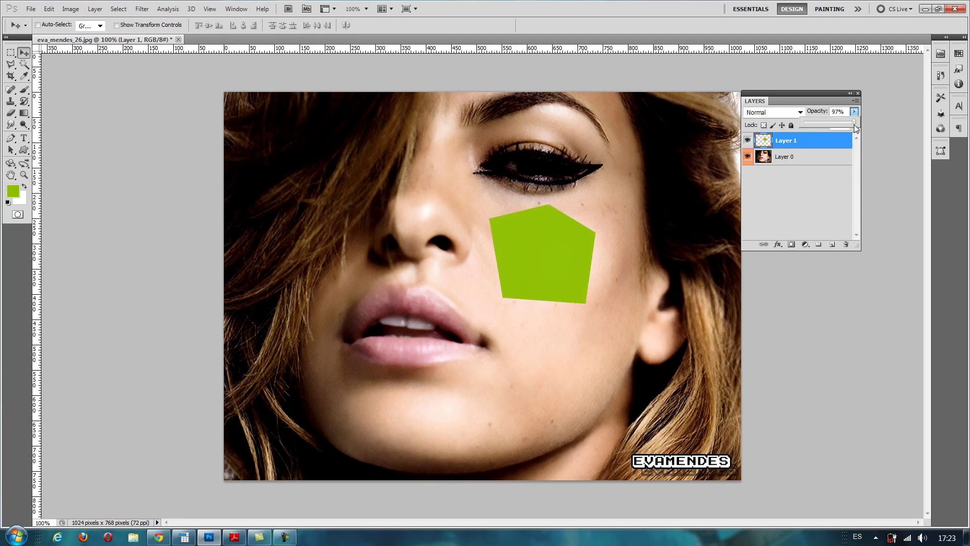
click(838, 176)
click(814, 145)
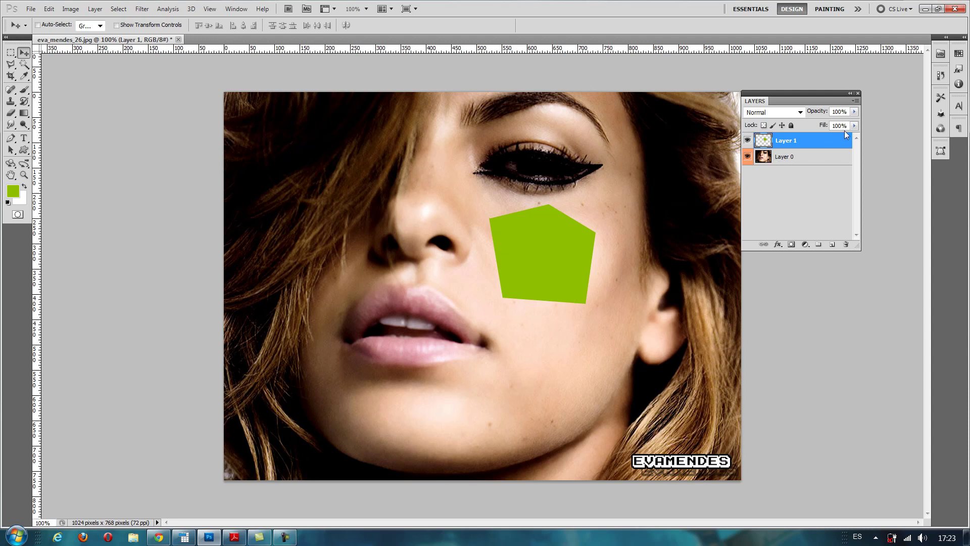
click(788, 157)
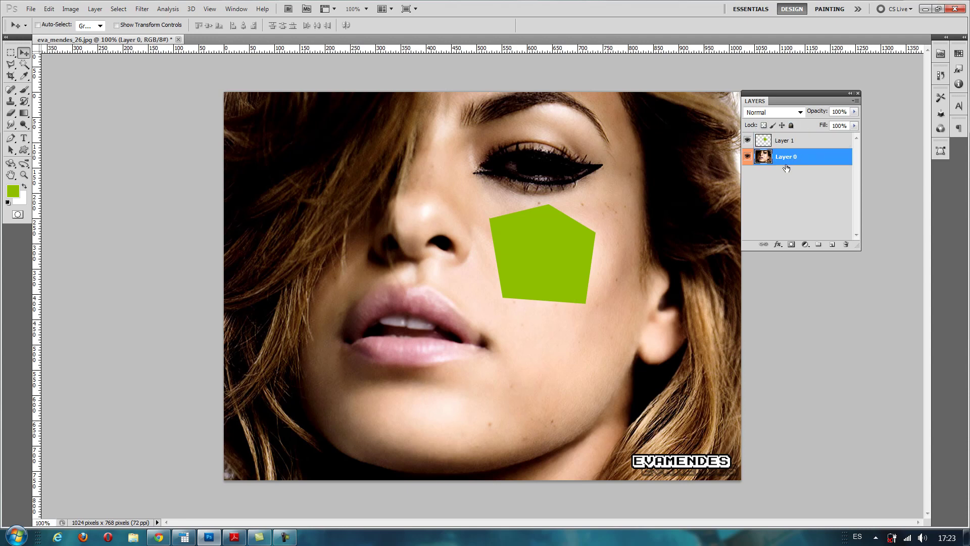
double_click(821, 156)
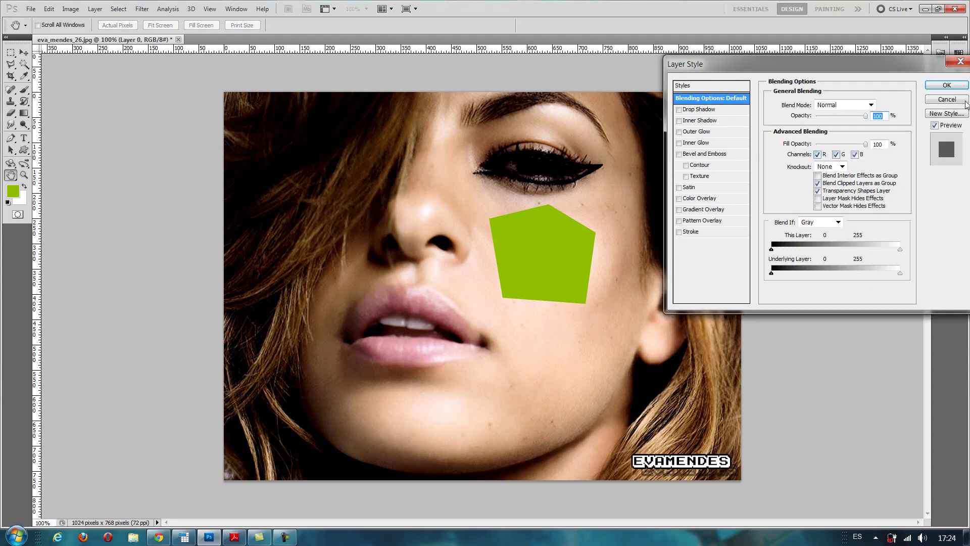
key(Escape)
click(818, 141)
click(818, 157)
click(821, 143)
click(822, 159)
click(827, 144)
click(823, 158)
click(822, 144)
click(819, 157)
click(819, 141)
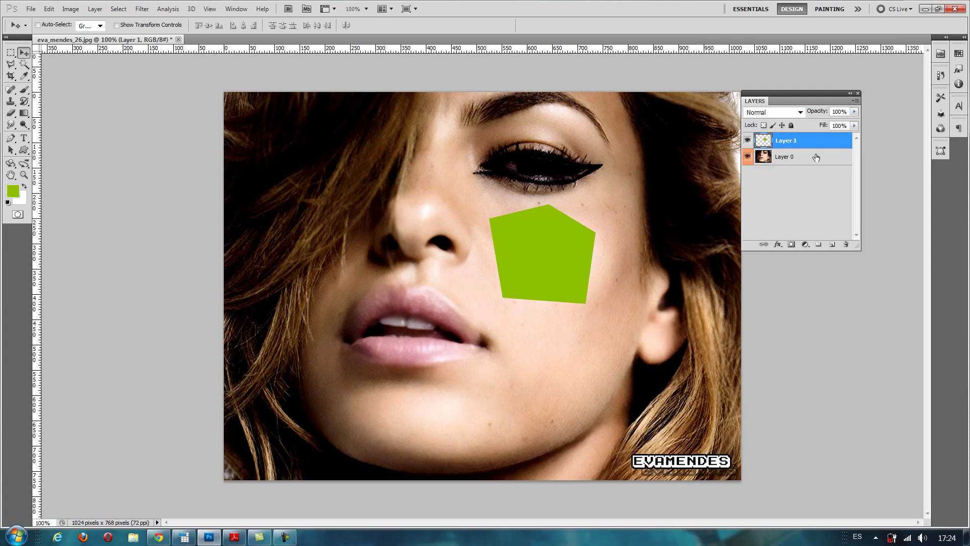
Select Layer 0, try locking its transparent pixels with opacity kept at 100%, and switch to the image pixels lock
click(816, 159)
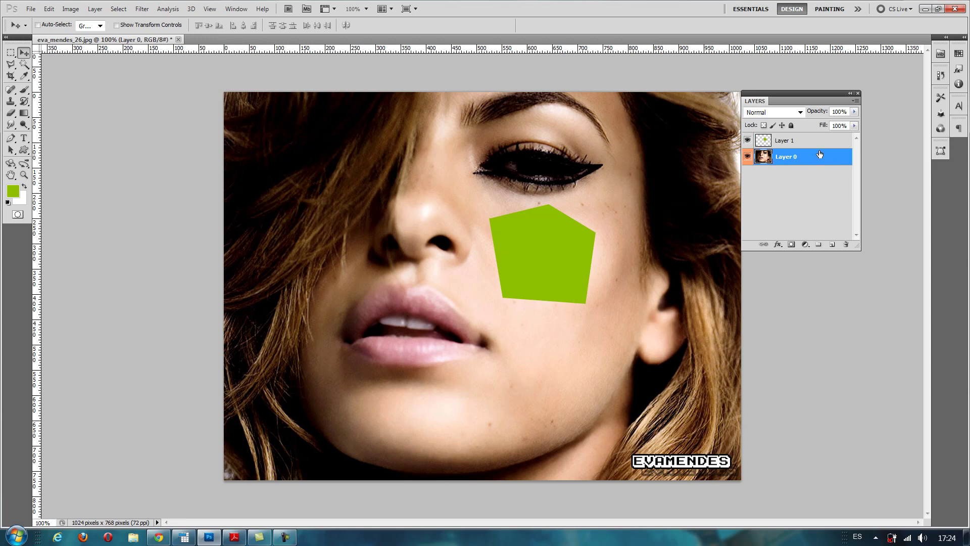
click(764, 125)
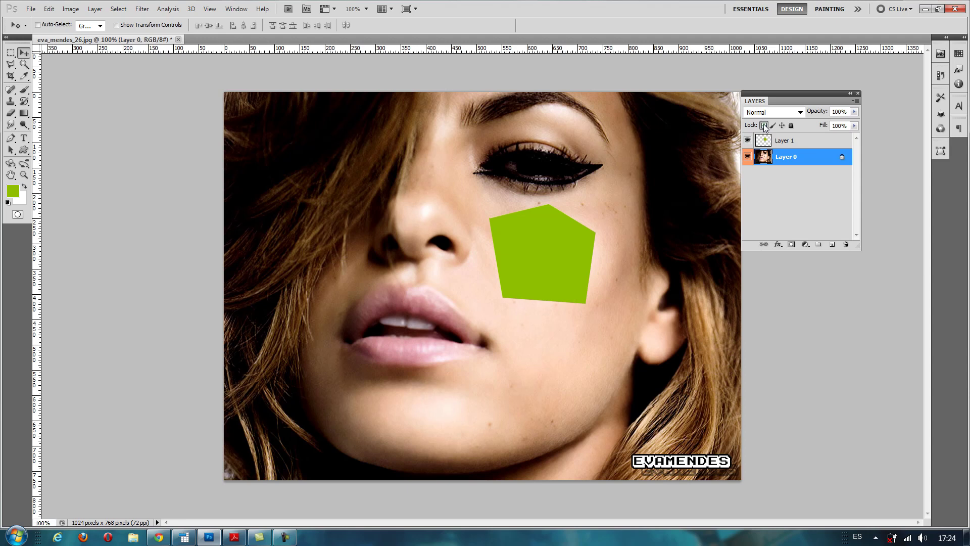
click(855, 112)
mouse_move(854, 123)
mouse_down()
mouse_move(822, 124)
mouse_move(856, 123)
mouse_up()
click(857, 111)
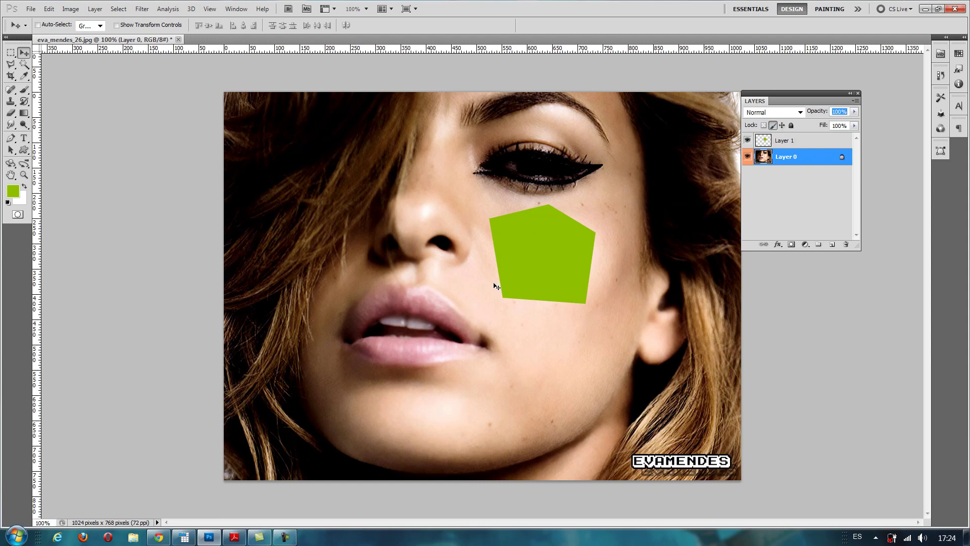
Try to paint over the eye on the pixel-locked Layer 0 with the Brush tool
click(24, 90)
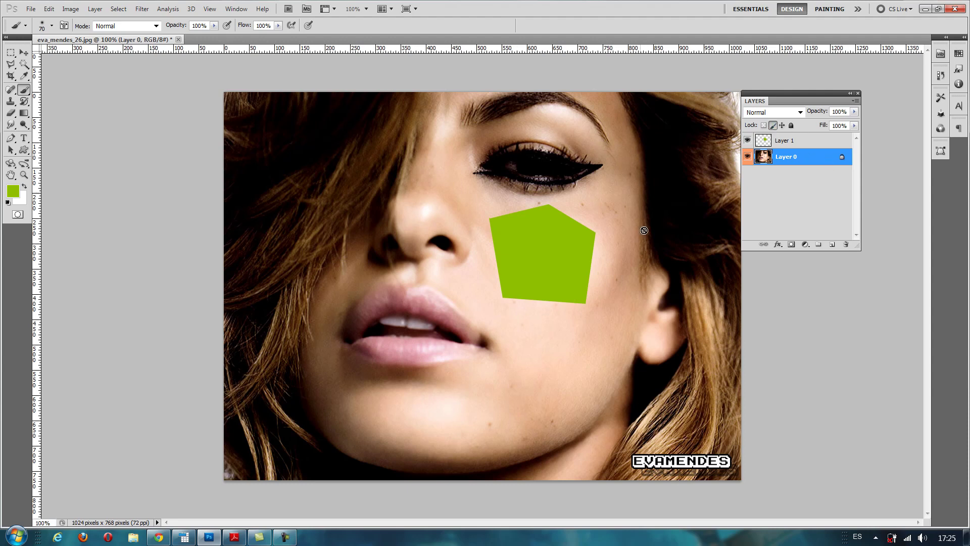
click(544, 158)
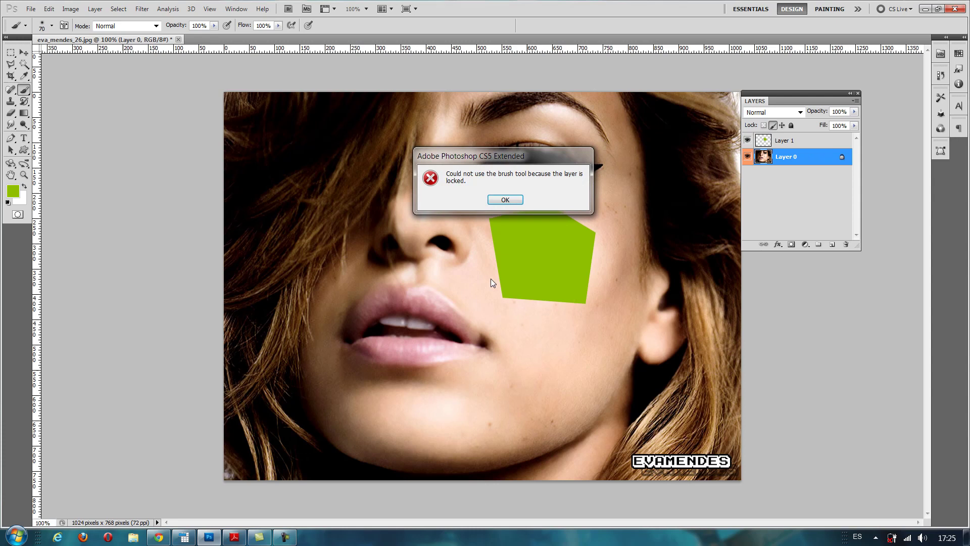
click(505, 200)
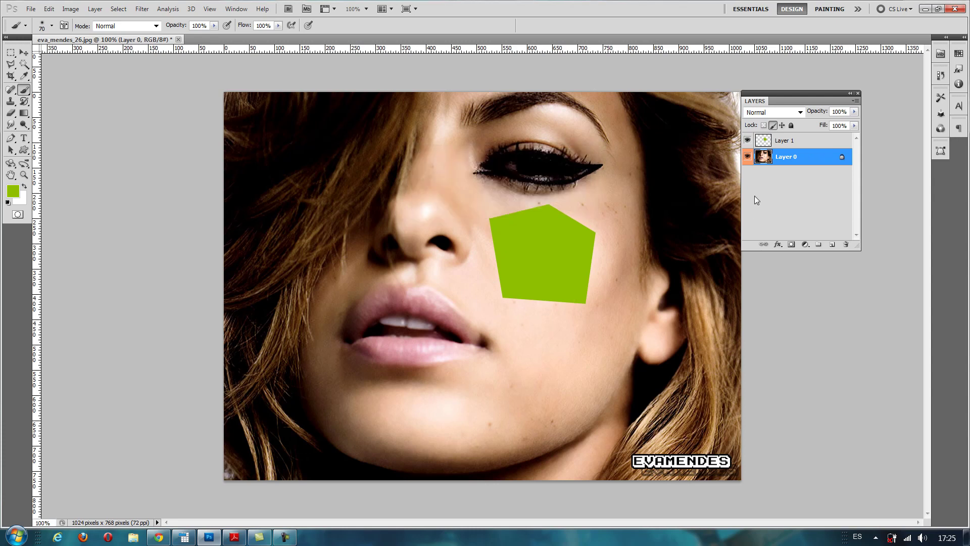
Lock Layer 0's position too, replace the pixel and position locks with the full lock, and unlock the layer again
click(781, 126)
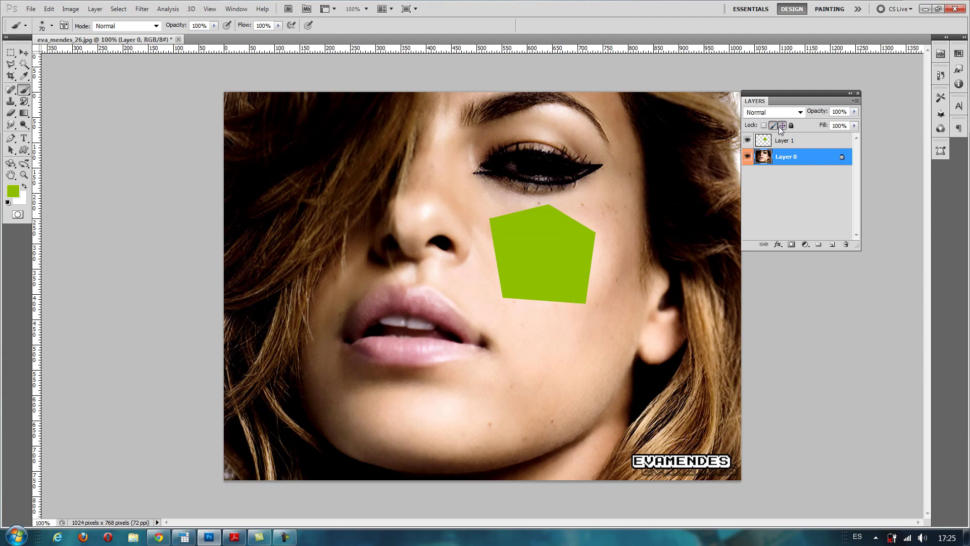
click(24, 52)
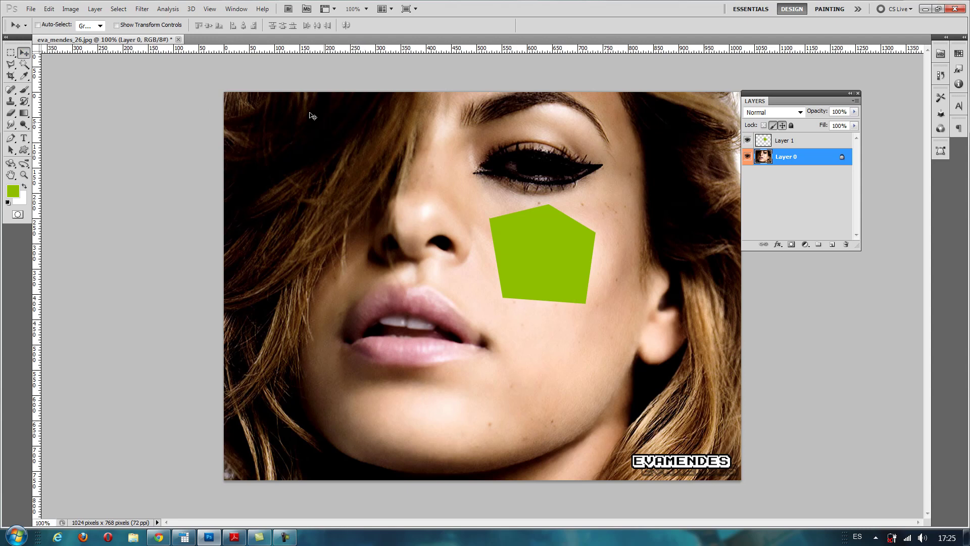
click(773, 125)
click(782, 125)
click(792, 125)
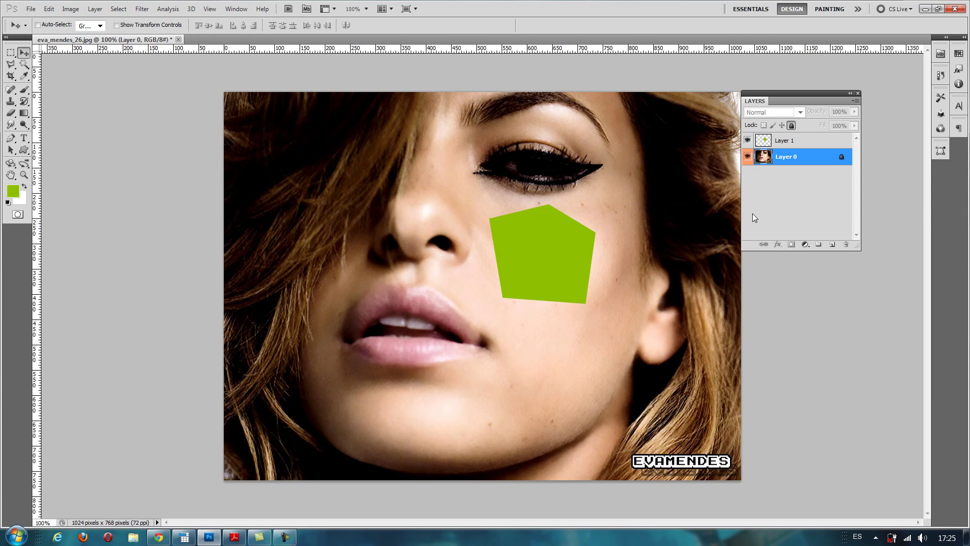
click(792, 126)
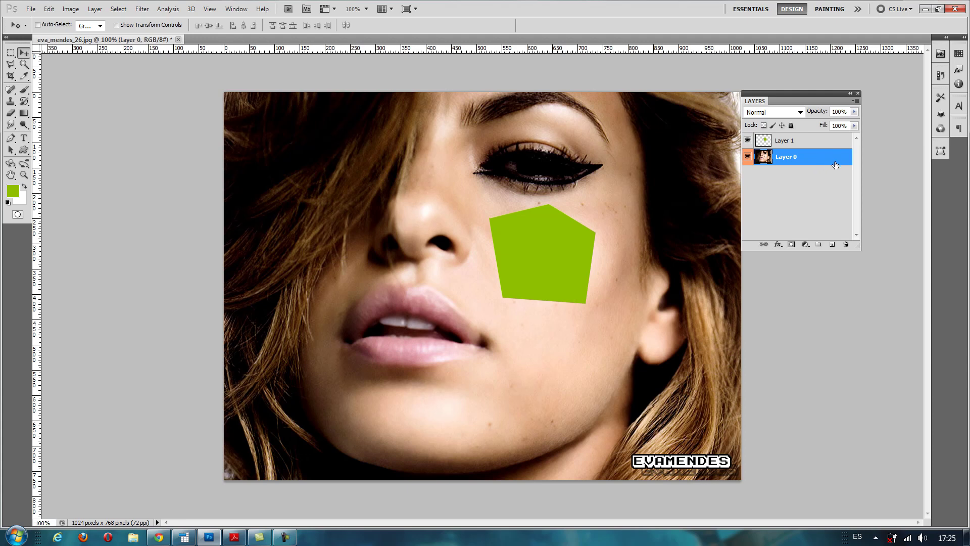
Duplicate Layer 1 as "Layer 1 copy" within eva_mendes_26.jpg, trying New as the destination document before reverting that choice
click(805, 142)
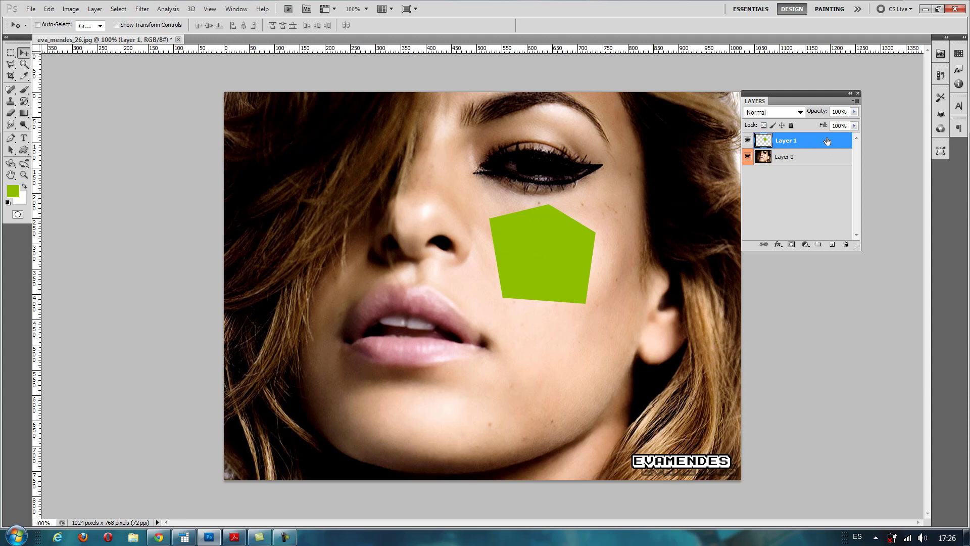
click(855, 102)
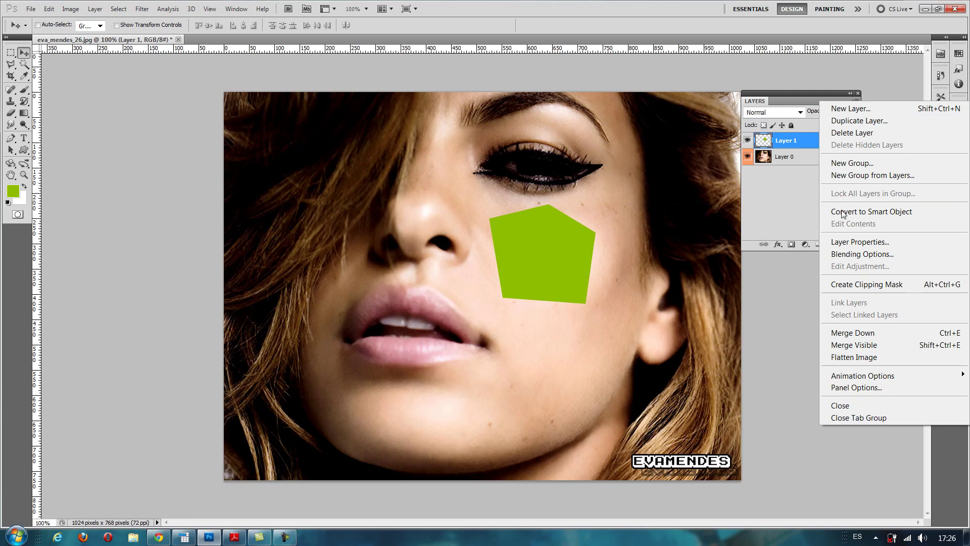
click(892, 121)
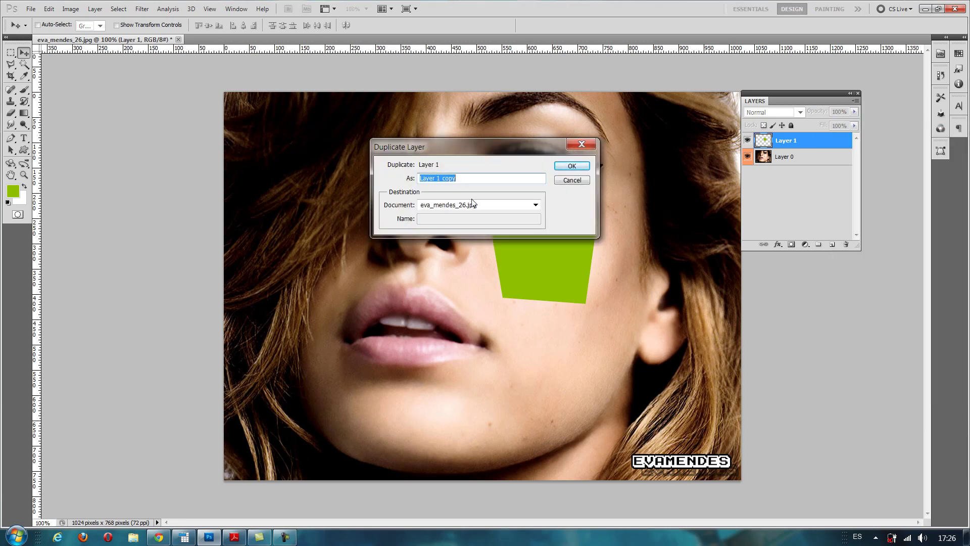
click(497, 205)
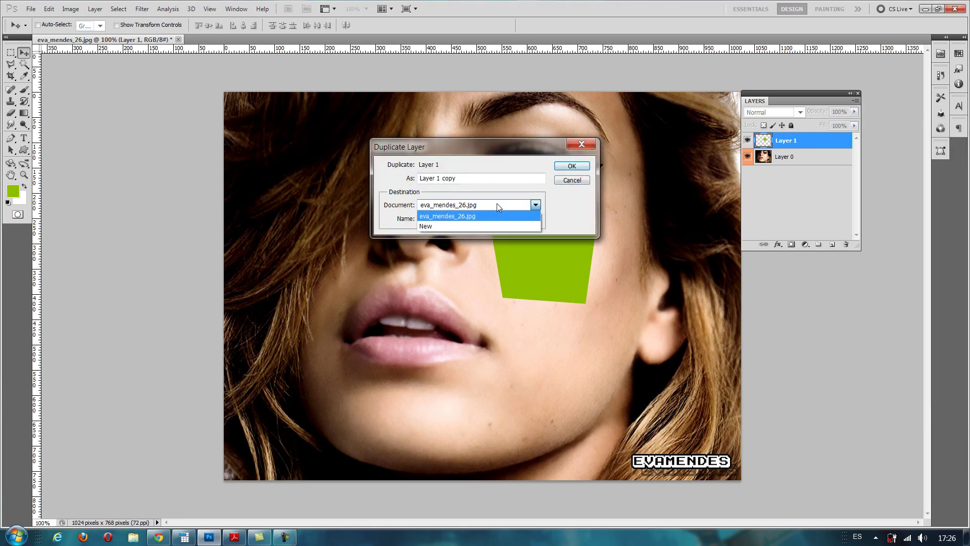
click(497, 205)
click(499, 206)
click(496, 203)
click(496, 203)
click(497, 203)
click(496, 203)
click(449, 226)
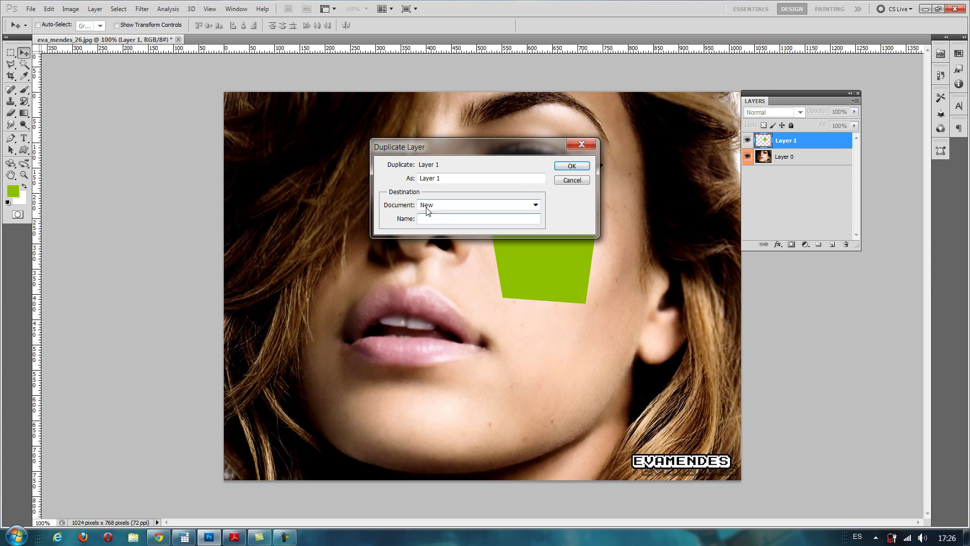
click(457, 209)
click(450, 216)
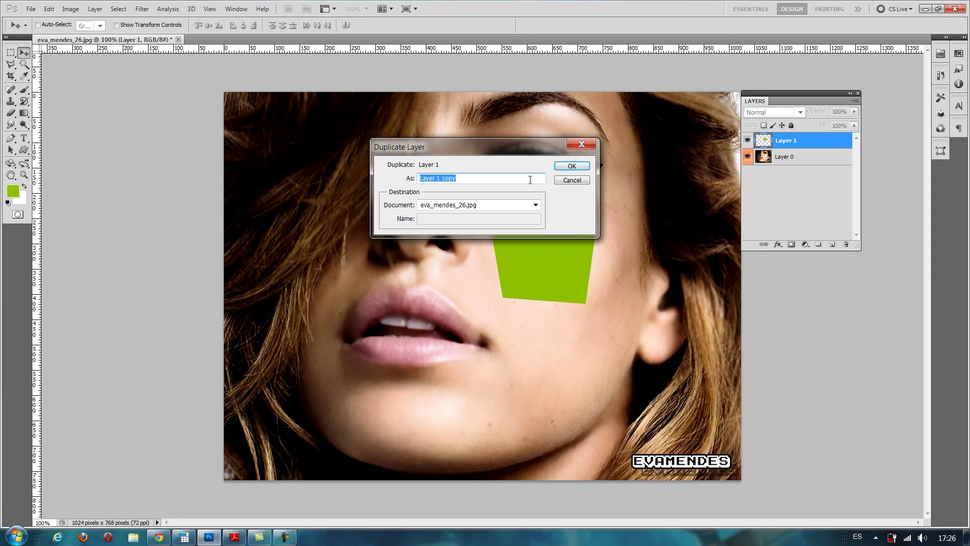
click(568, 169)
Delete the duplicated layer "Layer 1 copy"
click(810, 158)
click(817, 141)
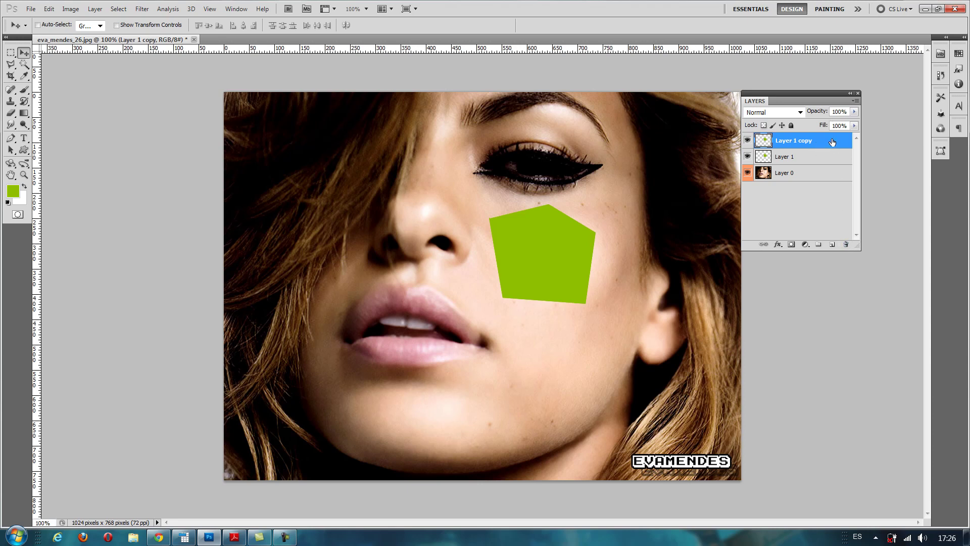
click(846, 244)
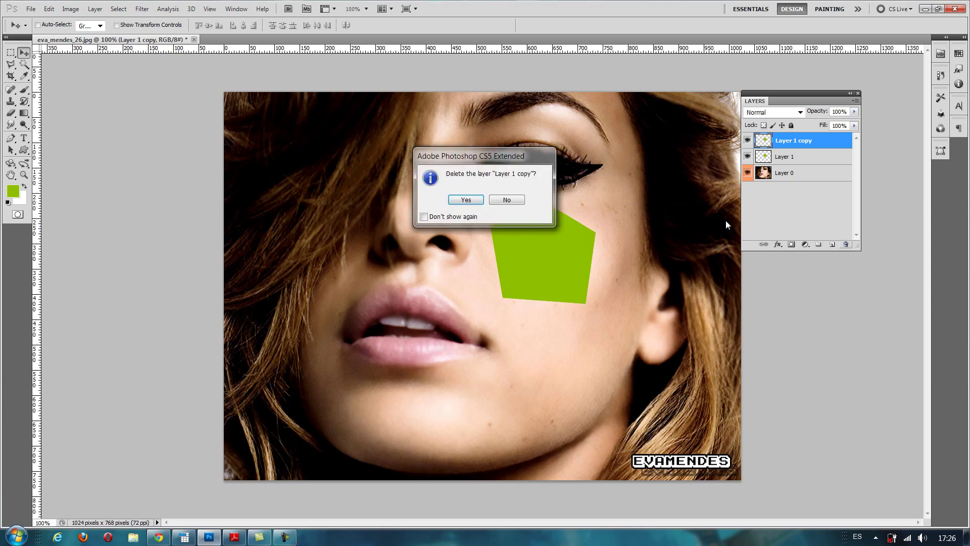
click(467, 201)
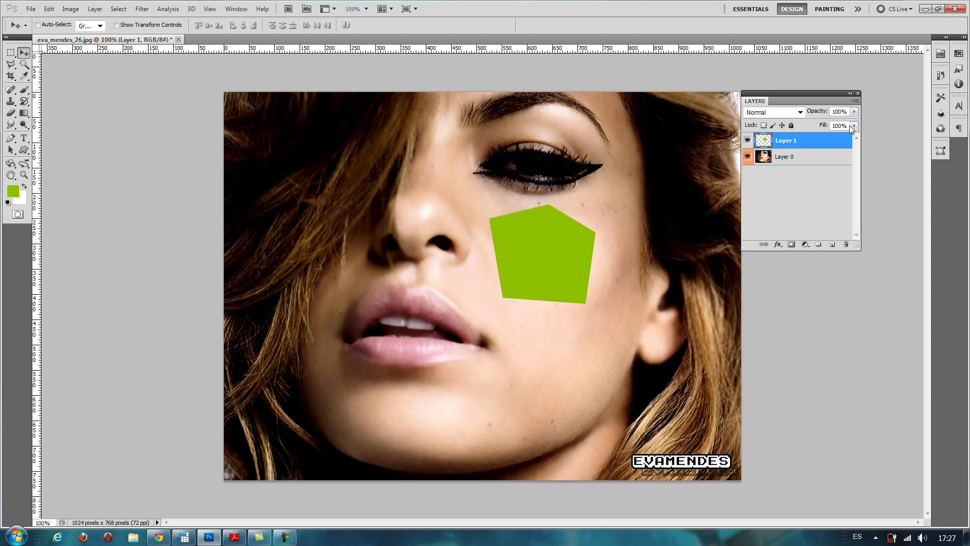
Create a new layer group named "fotos" above Layer 1
click(855, 101)
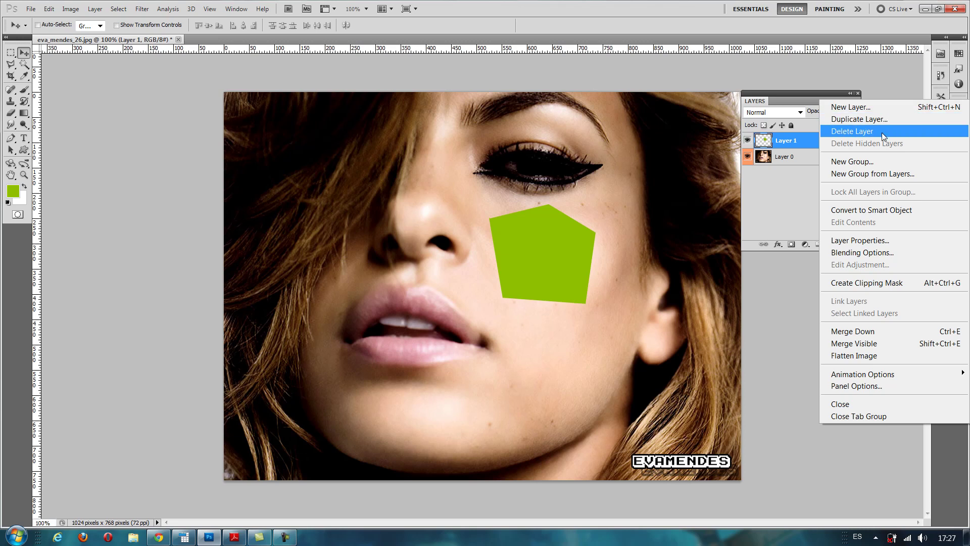
click(872, 165)
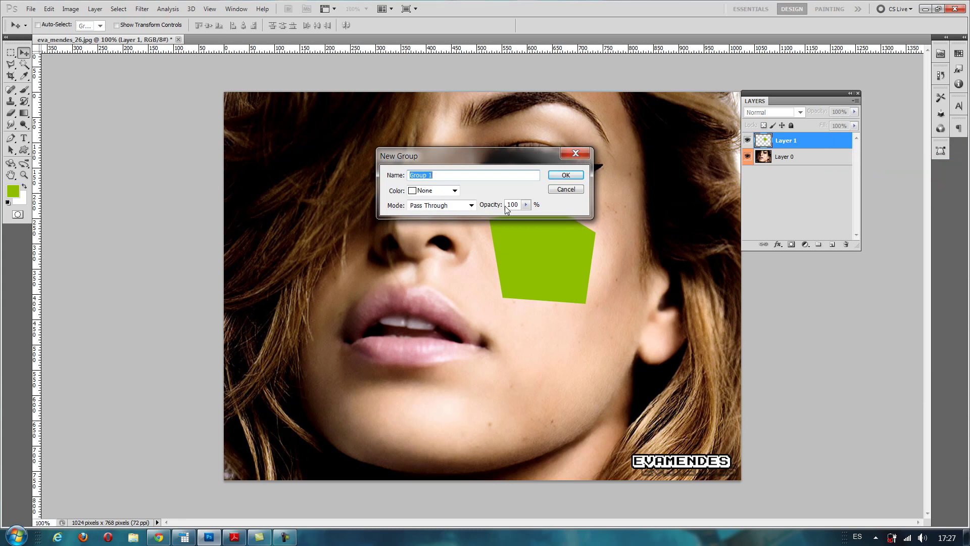
text(fotos)
click(565, 175)
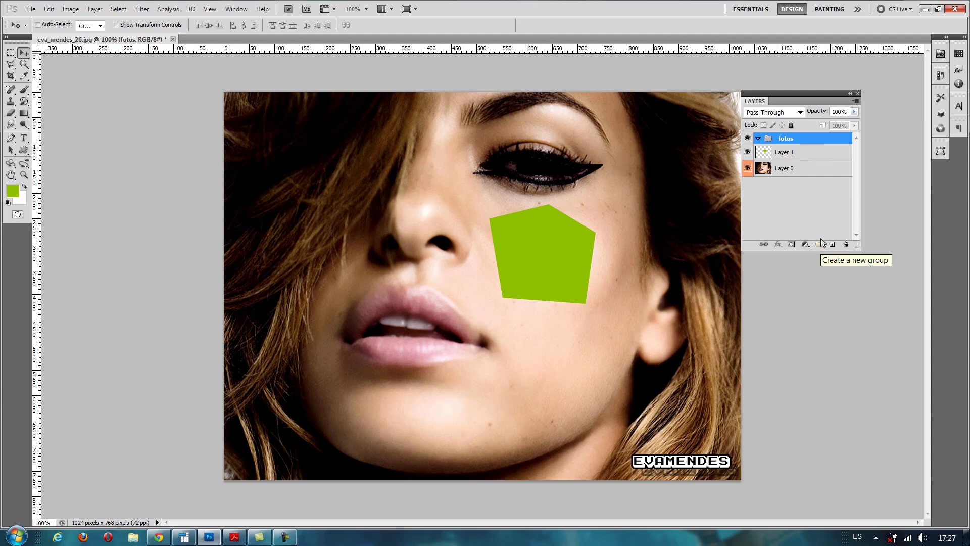
click(790, 152)
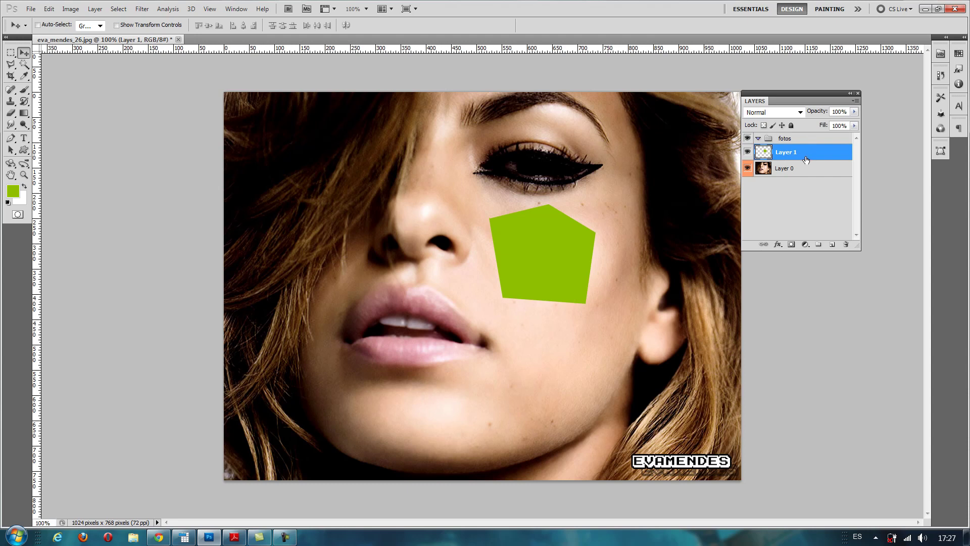
click(800, 173)
click(786, 140)
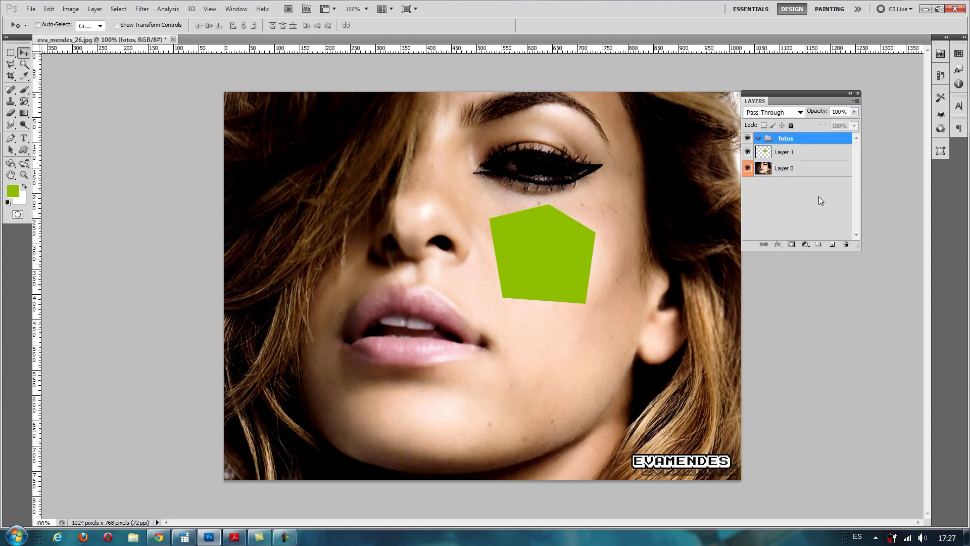
click(795, 151)
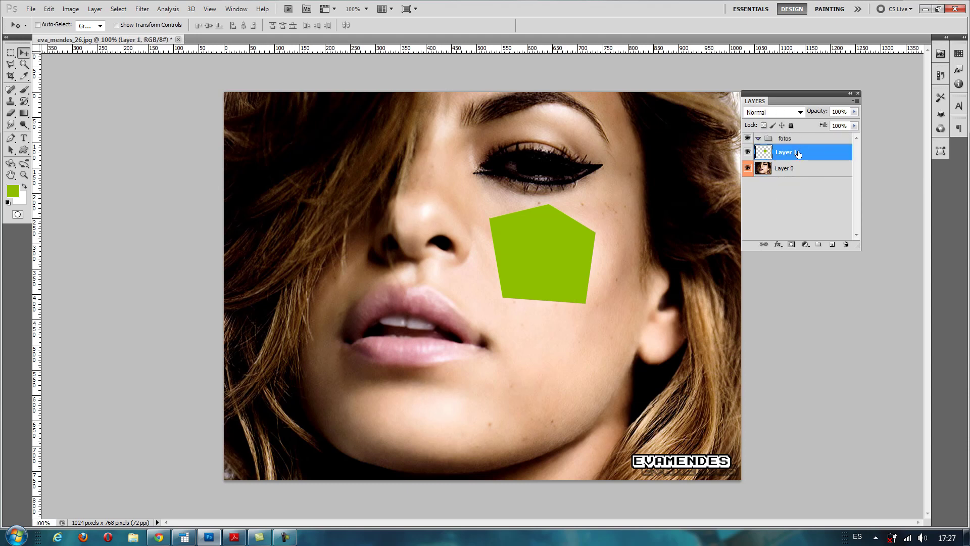
Delete the "fotos" group using the Group Only option
click(799, 142)
click(846, 245)
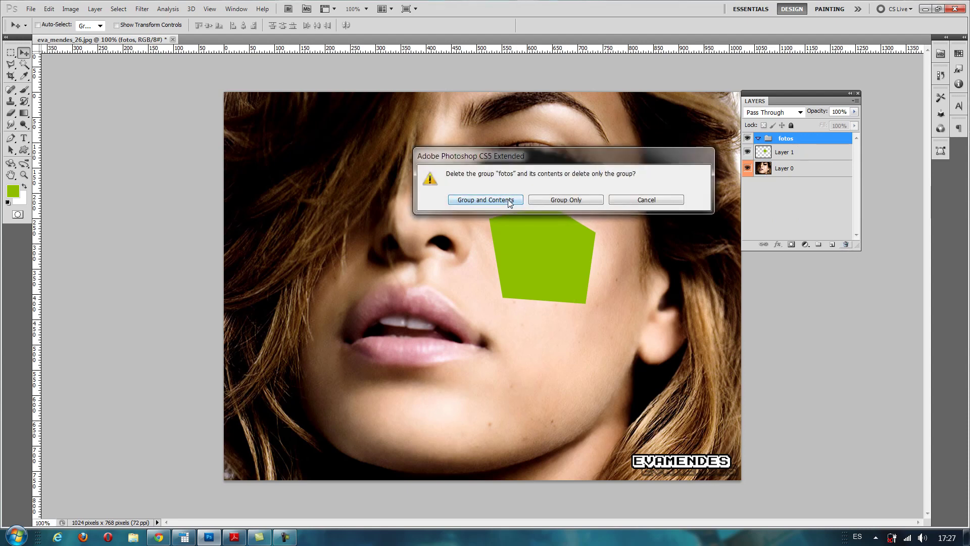
click(572, 199)
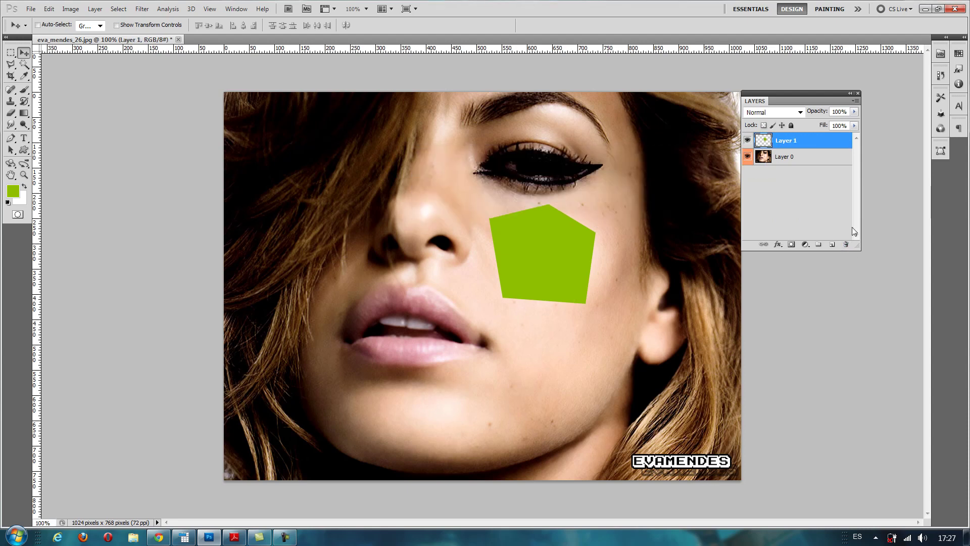
click(809, 157)
click(812, 146)
click(817, 157)
click(815, 143)
click(813, 157)
click(820, 178)
click(816, 149)
click(816, 162)
click(813, 147)
click(815, 158)
key(space)
double_click(813, 141)
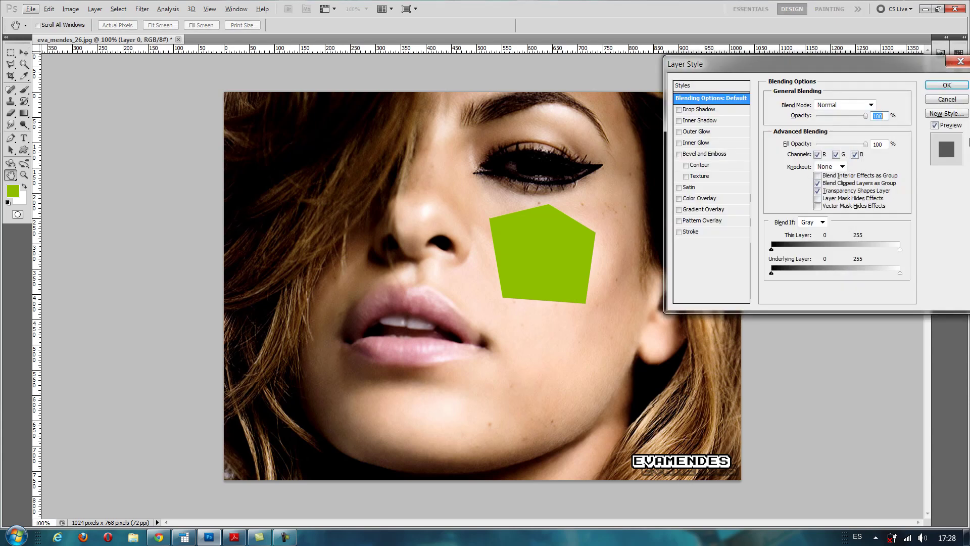
click(951, 100)
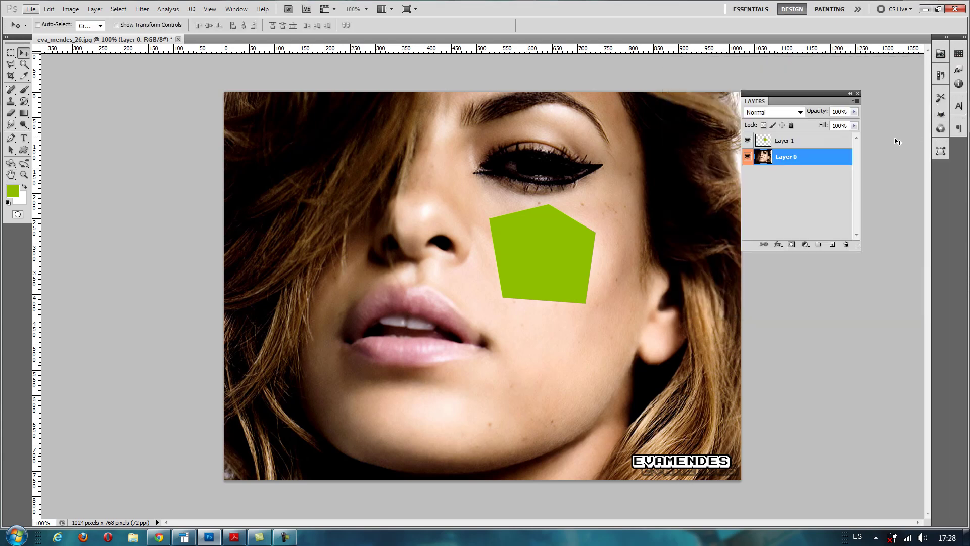
click(804, 142)
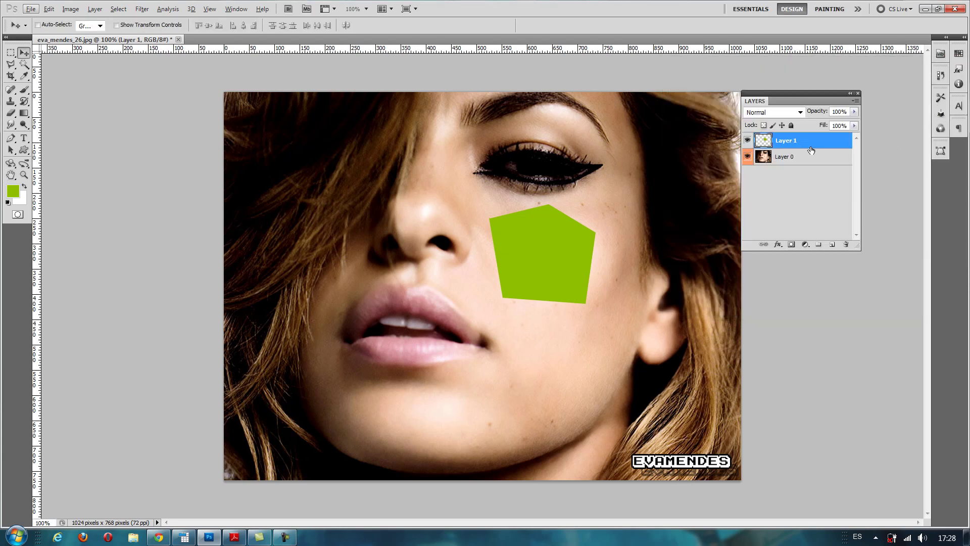
click(855, 101)
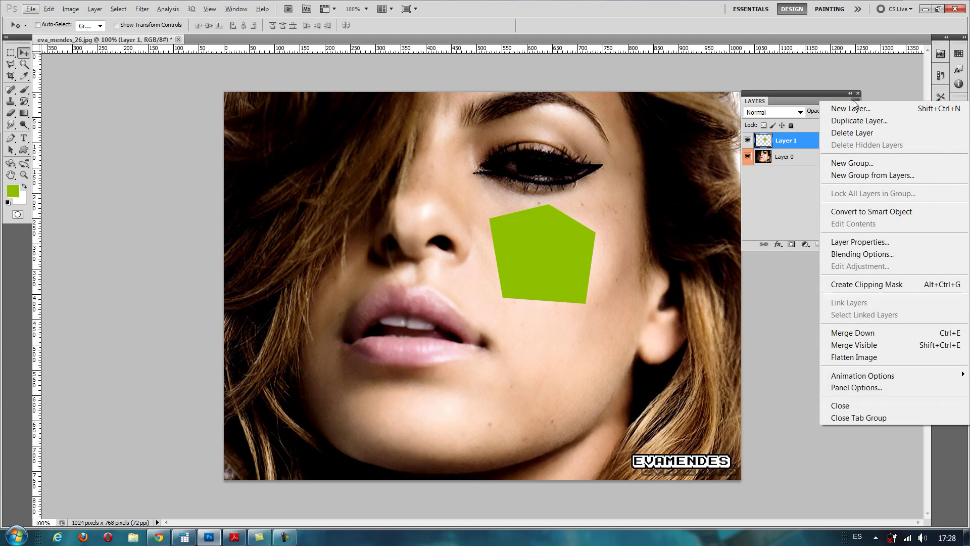
click(800, 149)
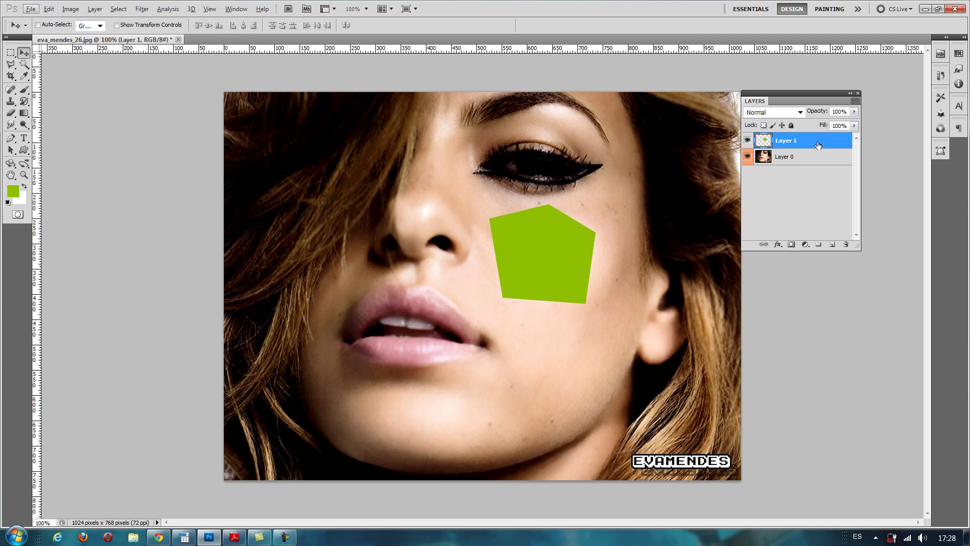
Group Layer 1 into a new group named "Group 1" using New Group from Layers
click(855, 101)
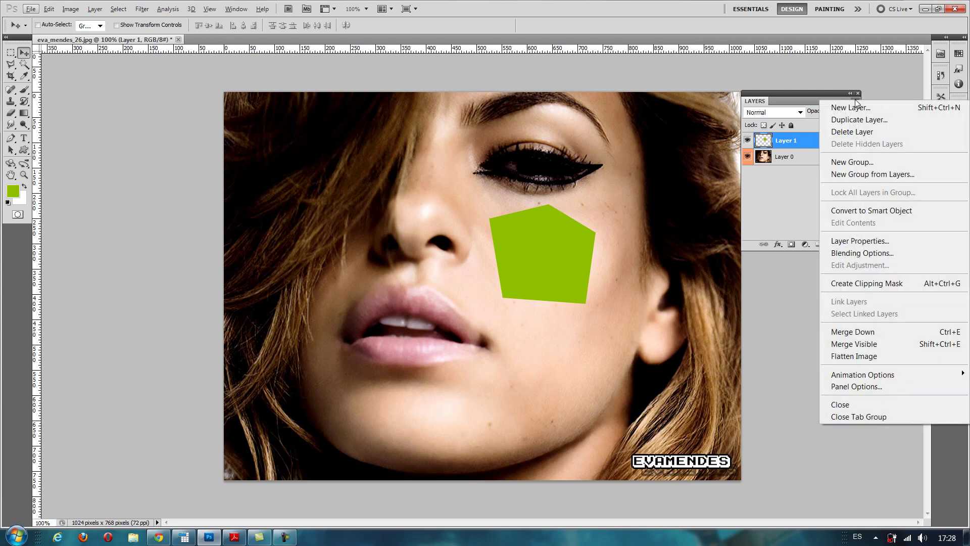
click(878, 173)
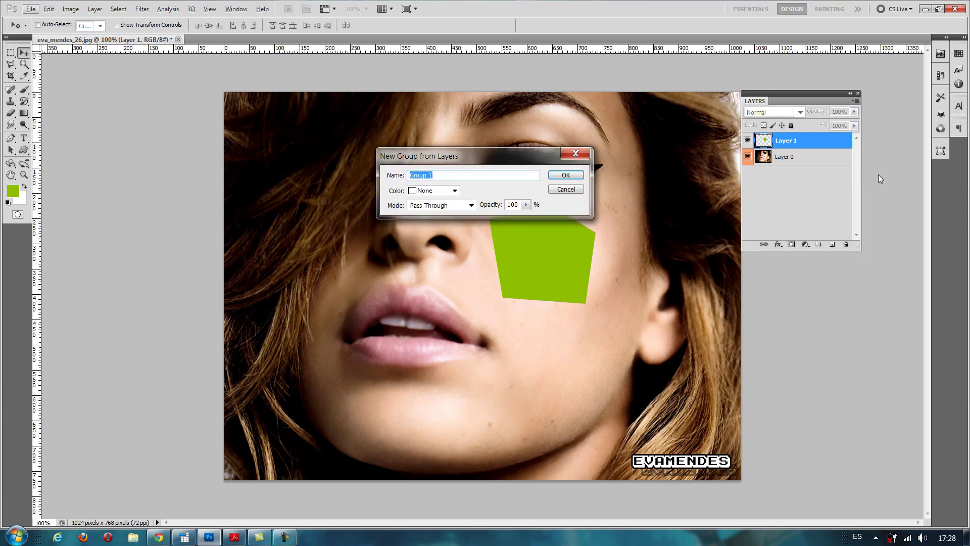
click(565, 175)
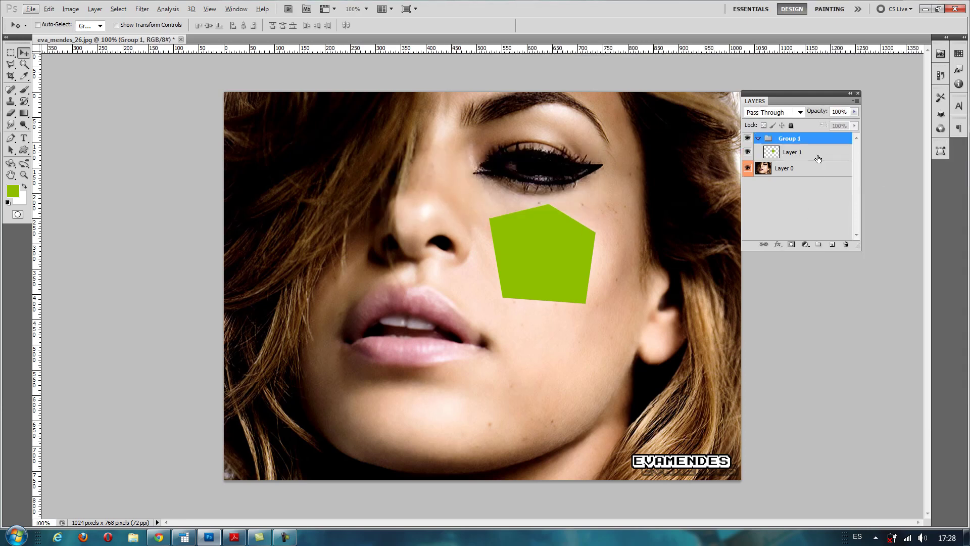
Collapse and expand Group 1 several times, leaving its contents expanded
click(759, 139)
click(760, 139)
click(760, 139)
click(760, 139)
click(759, 139)
click(759, 139)
click(759, 138)
click(759, 139)
click(759, 139)
click(759, 139)
click(759, 139)
click(759, 139)
click(760, 139)
click(759, 139)
Select Layer 0, reselect Group 1 and look through the layer commands available for the group
double_click(797, 140)
click(820, 171)
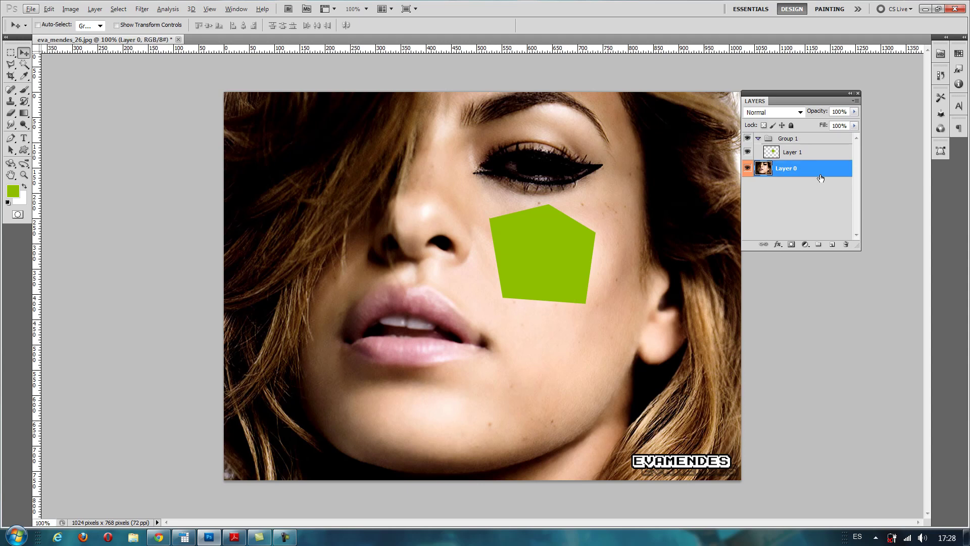
click(792, 140)
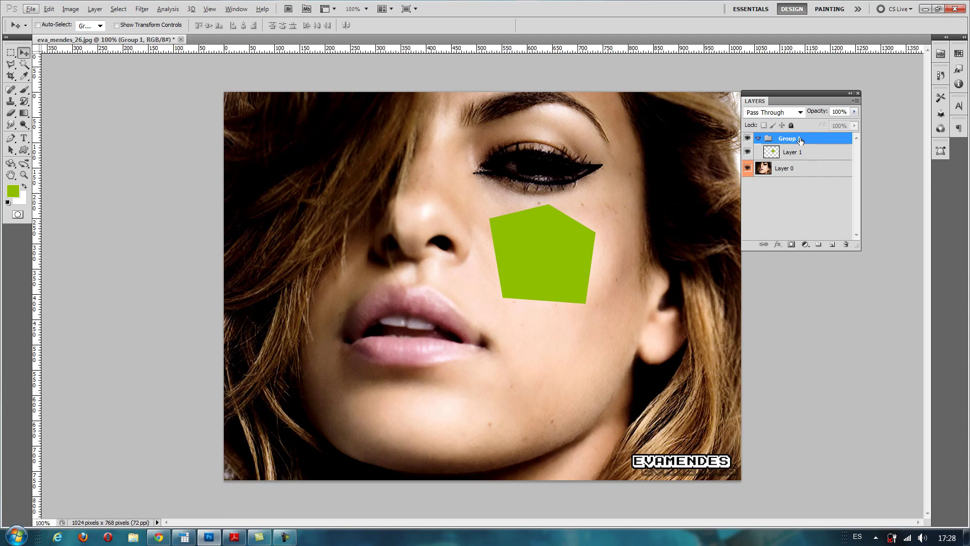
click(856, 100)
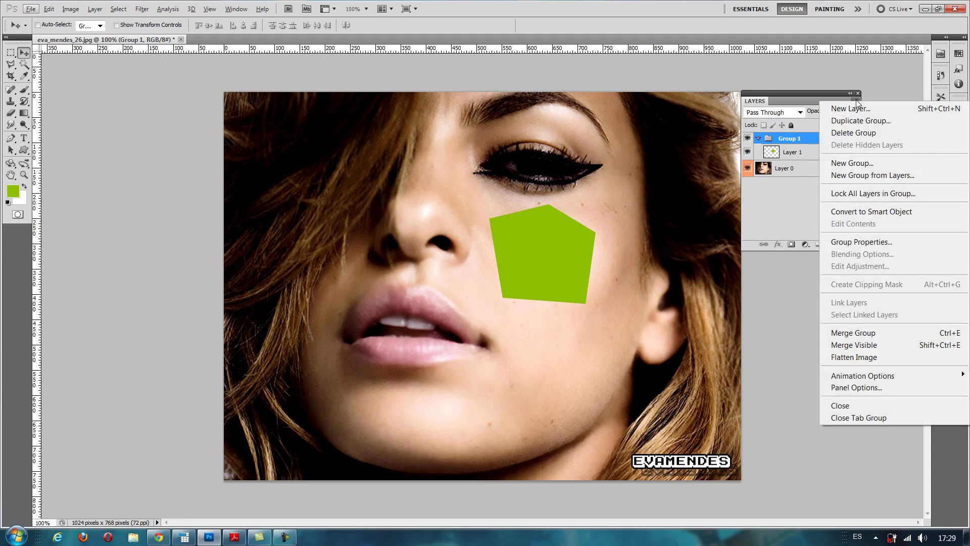
click(789, 138)
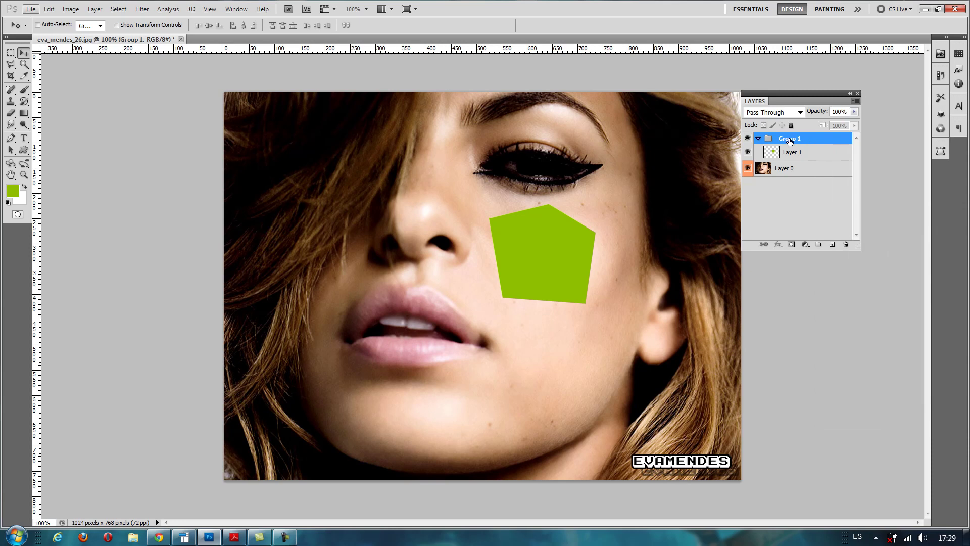
Open the name of Group 1 for editing and keep the same name
double_click(790, 138)
click(803, 140)
key(ctrl+a)
key(Return)
Switch the visibility of Group 1 off and on repeatedly, leaving the group visible
click(748, 139)
click(749, 138)
click(748, 138)
click(748, 139)
click(749, 139)
click(749, 139)
click(748, 139)
click(749, 139)
click(749, 139)
click(749, 138)
click(749, 138)
click(748, 139)
Collapse Group 1 and delete it using the Group Only option, keeping Layer 1
click(758, 138)
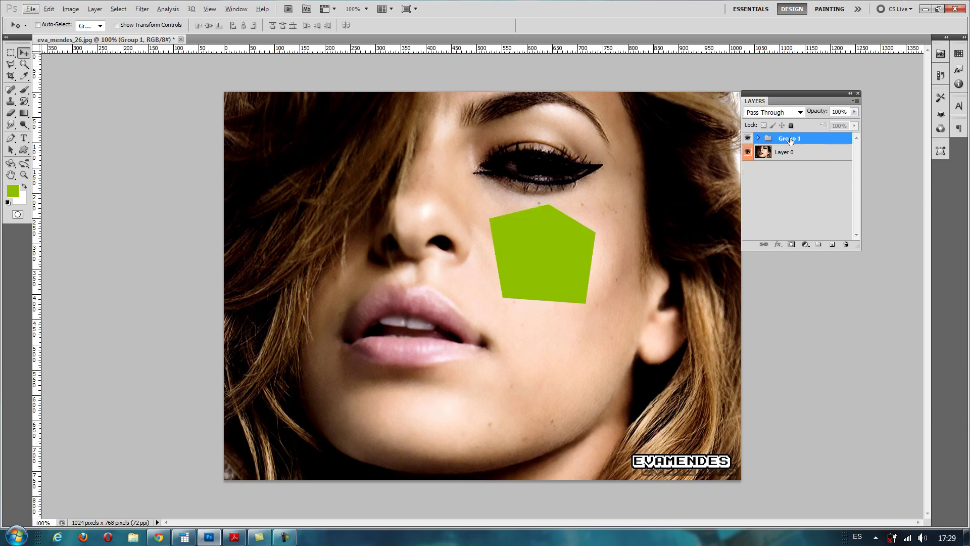
click(846, 245)
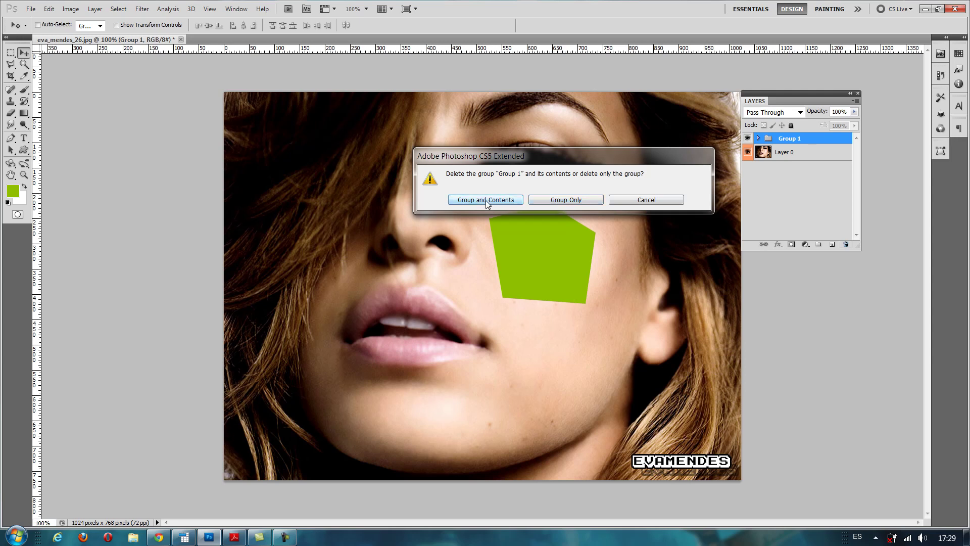
click(565, 202)
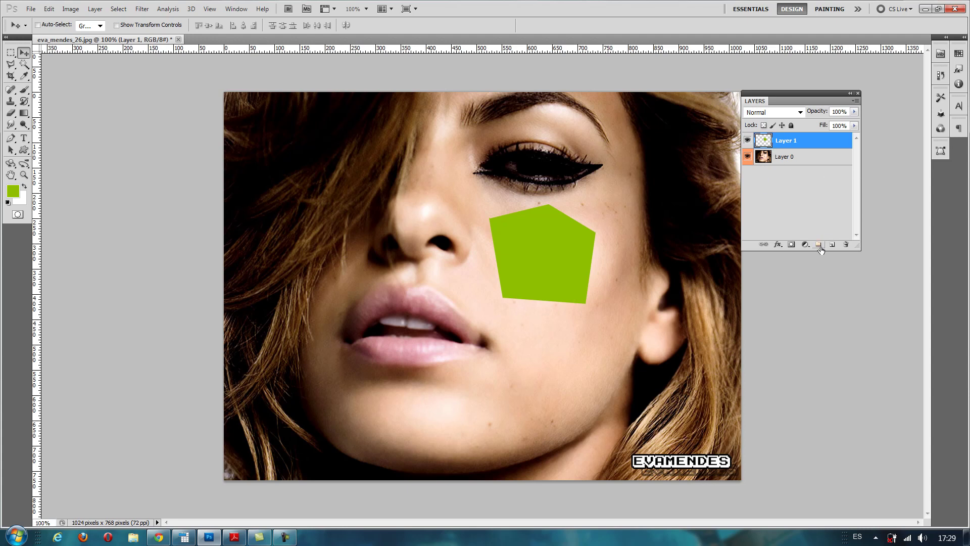
Look at the Merge Down and Merge Visible commands, first with Layer 1 selected and again with Layer 0 selected
click(855, 101)
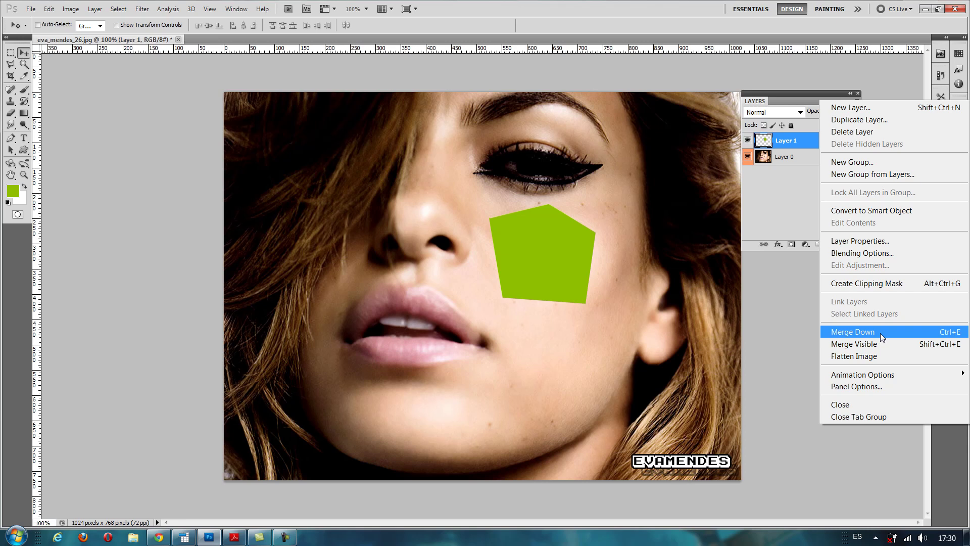
click(791, 158)
click(791, 158)
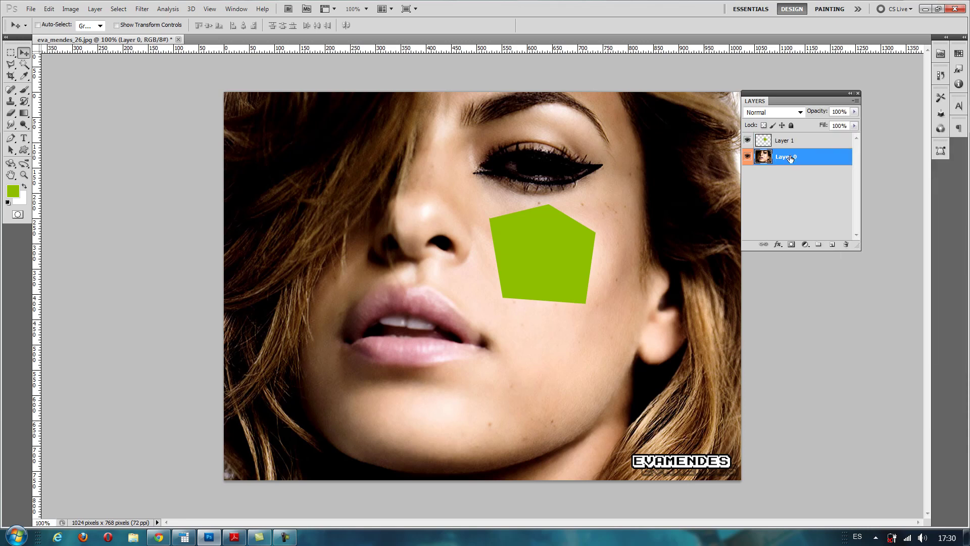
click(857, 102)
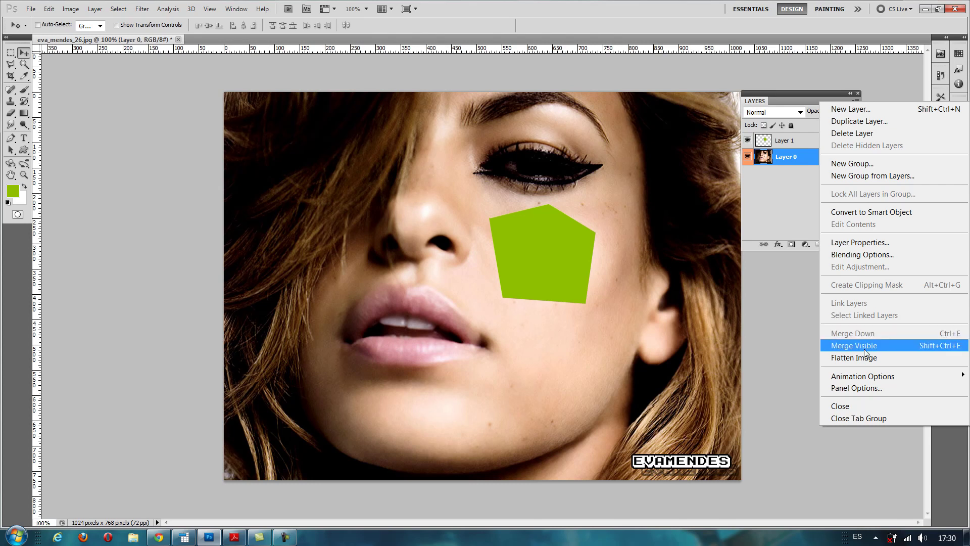
click(762, 197)
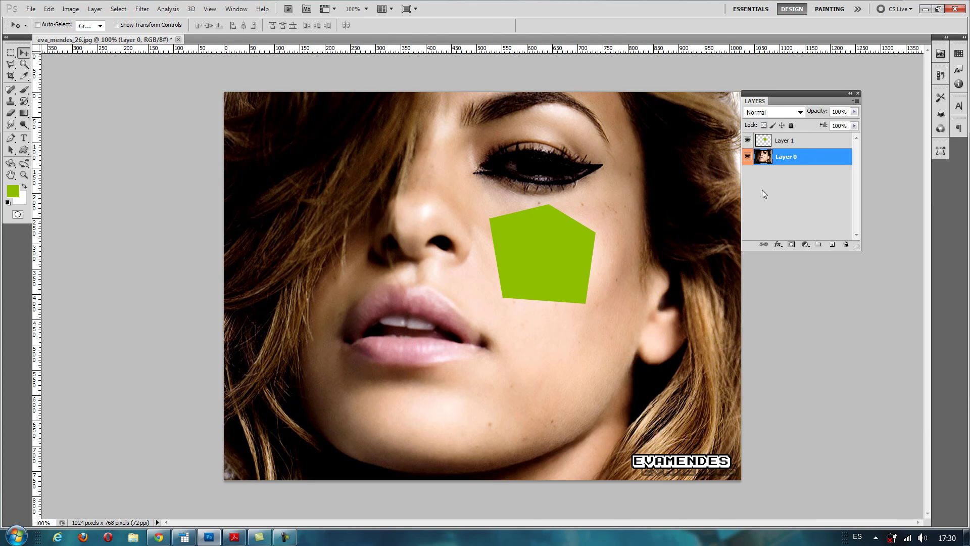
Hide Layer 1 temporarily to check the availability of Merge Visible, and show the layer again
click(747, 141)
click(856, 100)
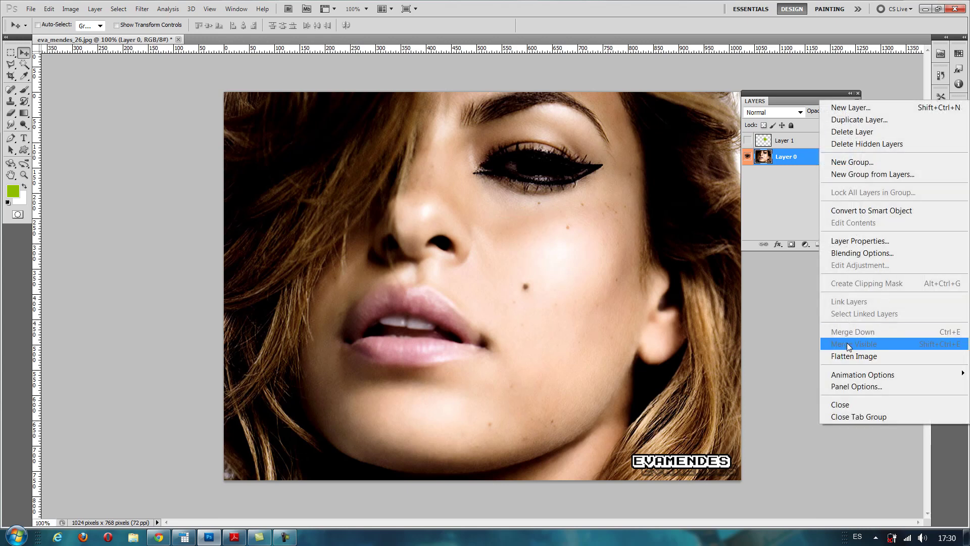
click(749, 152)
click(748, 141)
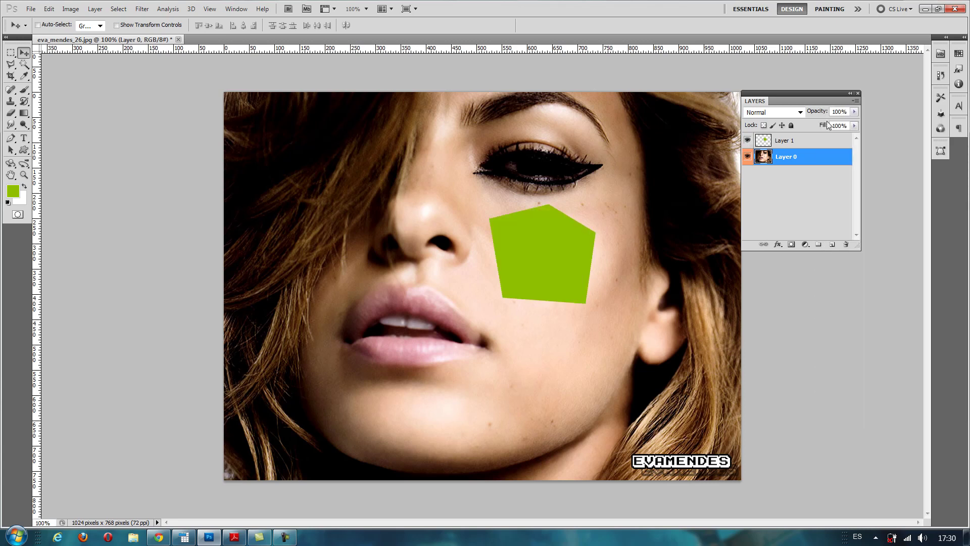
Merge the visible layers into one with Merge Visible and undo the merge
click(857, 101)
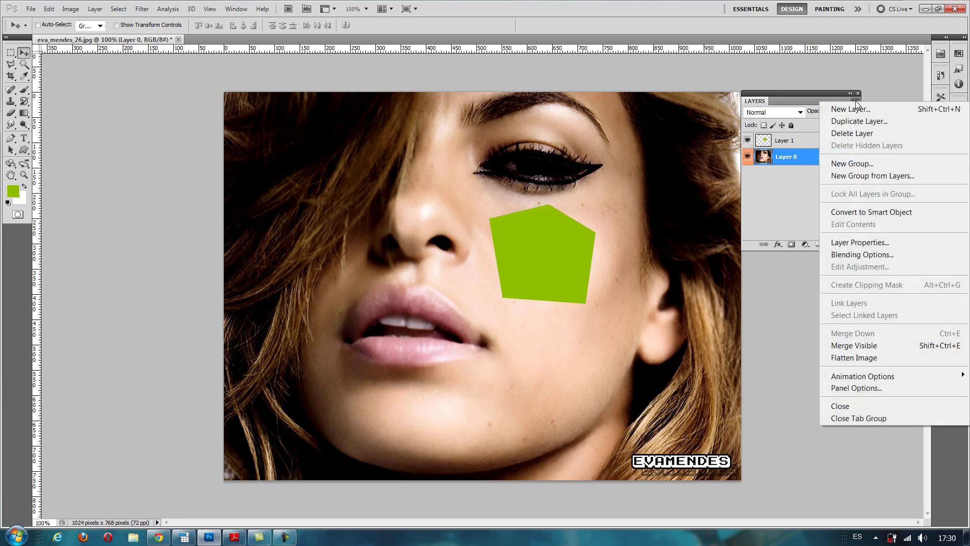
click(874, 344)
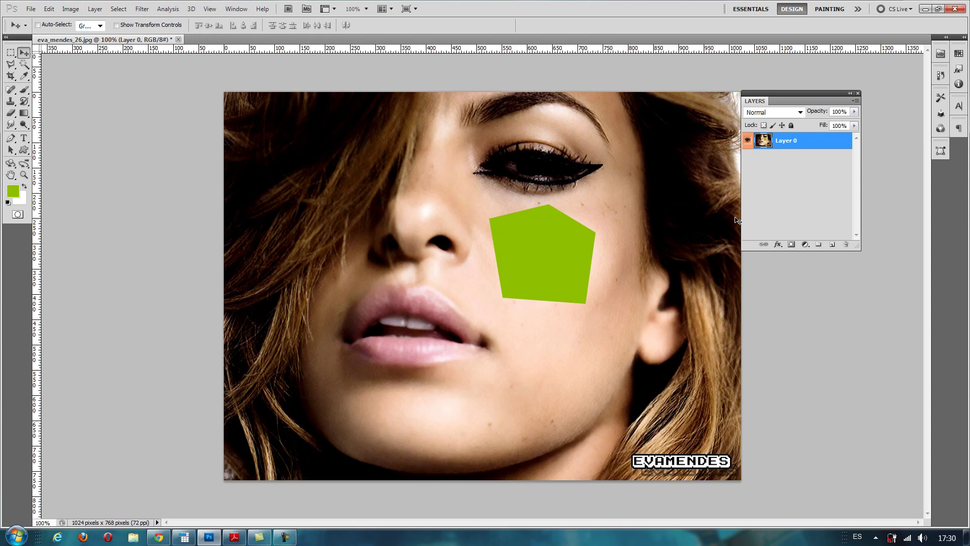
key(ctrl+shift+j)
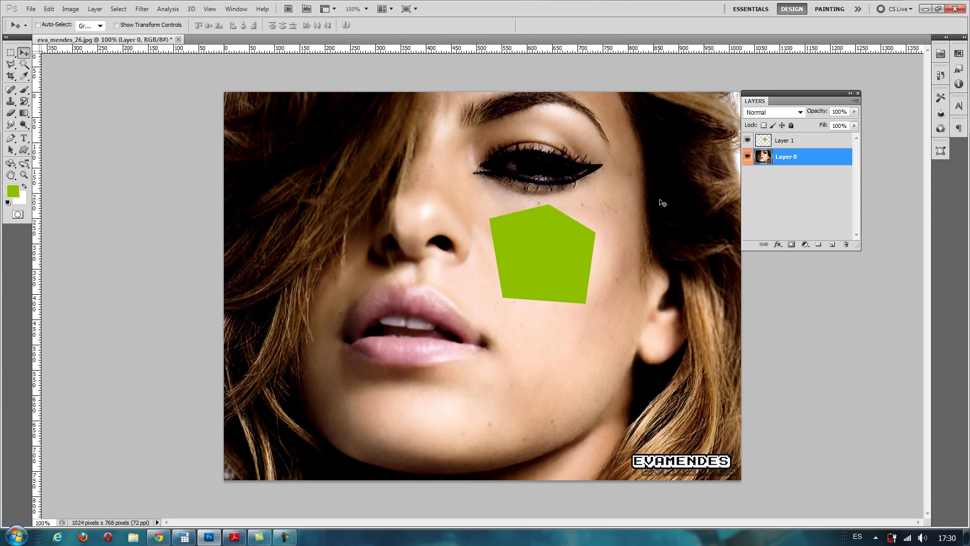
Review the remaining layer commands, including Panel Options, with Layer 0 selected, and select Layer 1
click(817, 144)
click(822, 160)
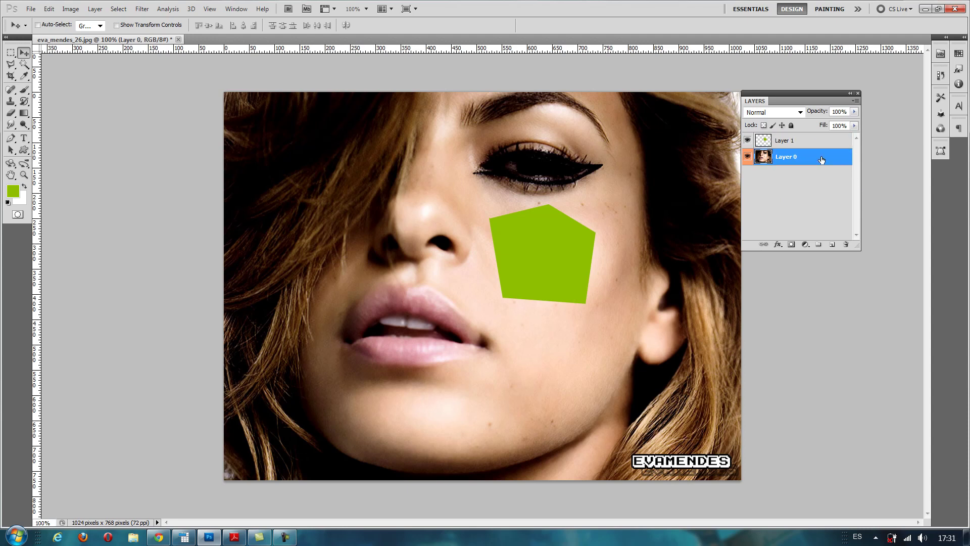
click(856, 101)
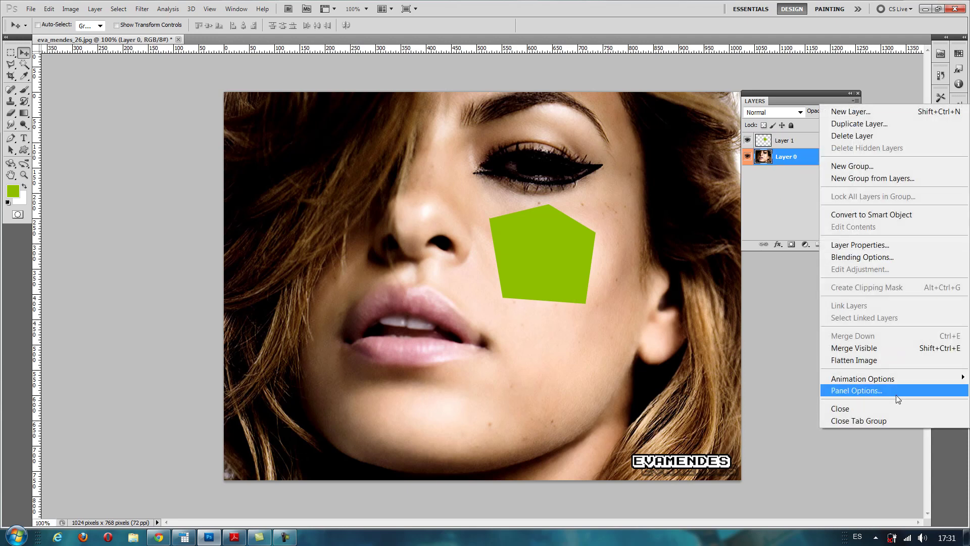
click(807, 186)
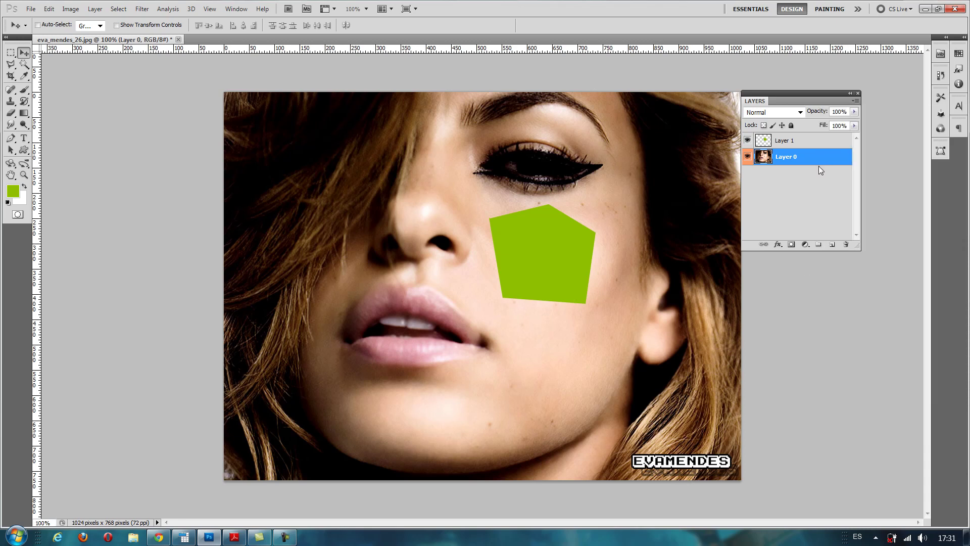
click(790, 145)
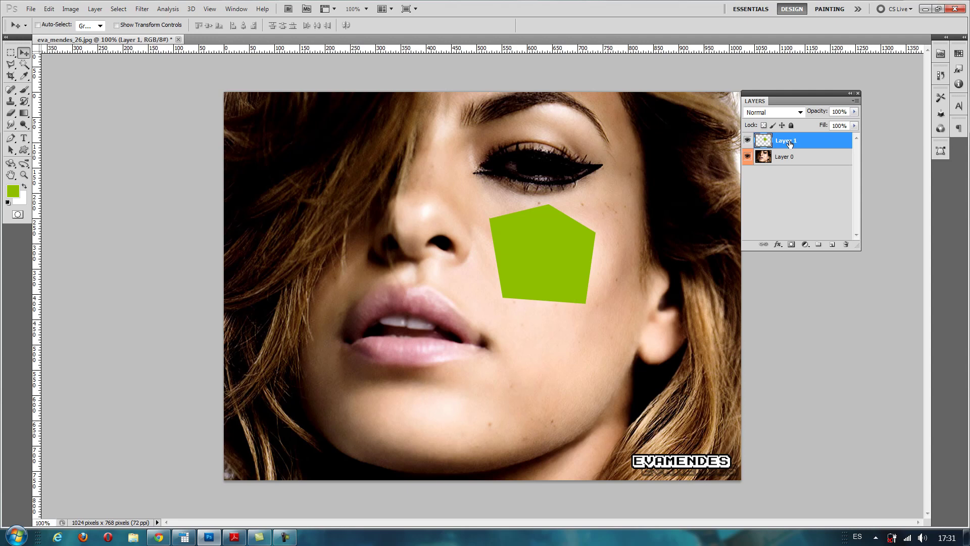